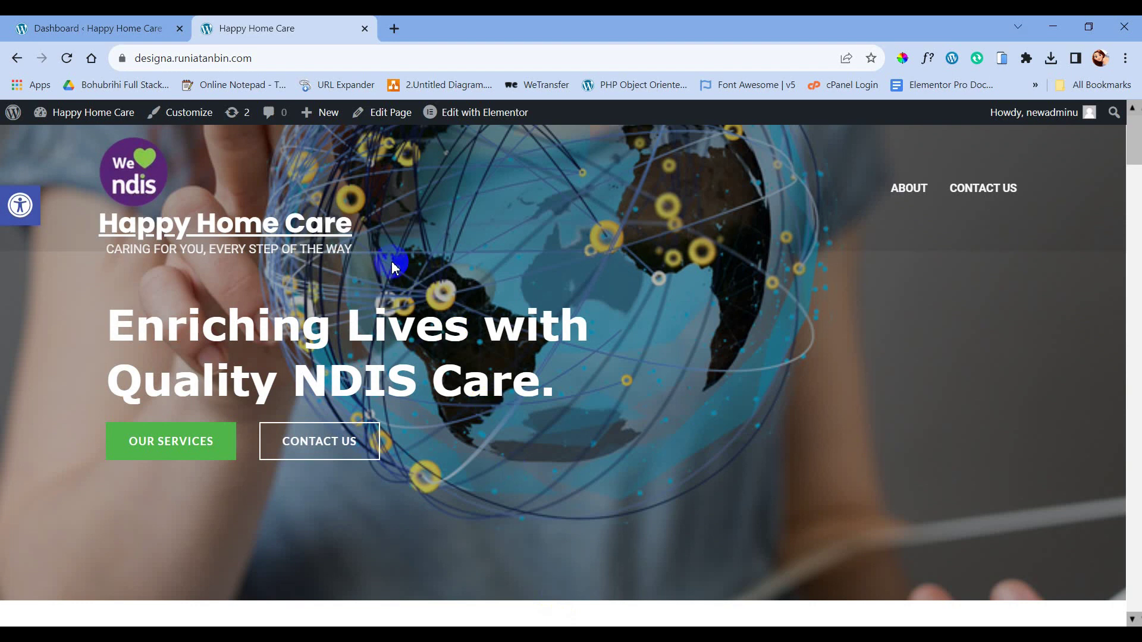
# Examine the live home page and its existing header with the logo, site title and navigation links
pyautogui.scroll(-6, 263, 229)
pyautogui.scroll(6, 262, 232)
pyautogui.click(263, 234)
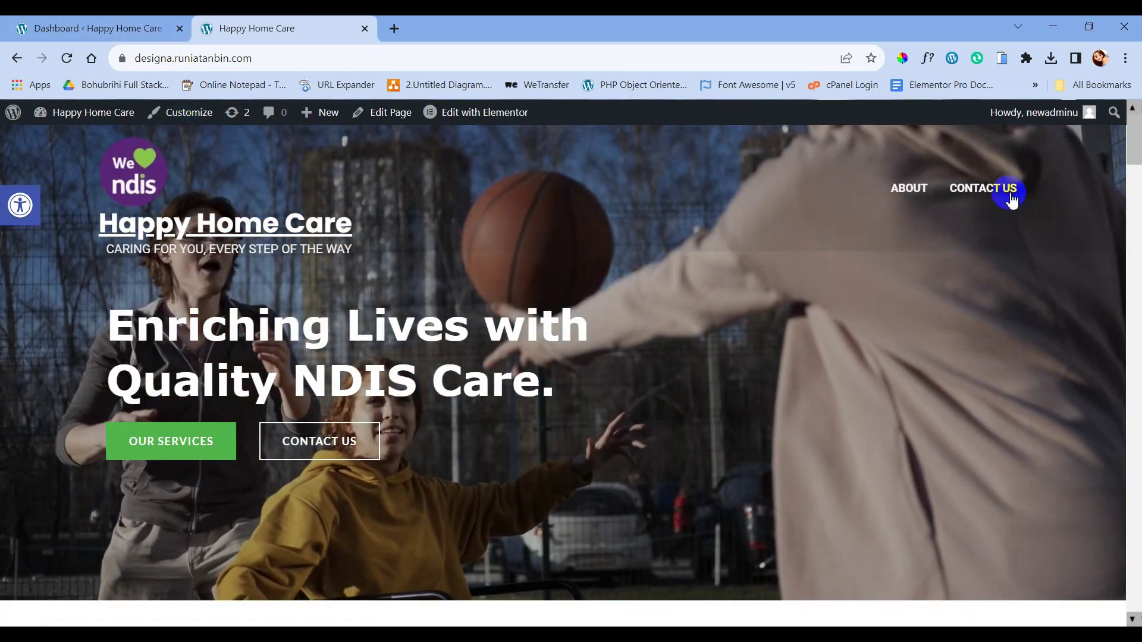
# Search the site's plugin directory for "header footer" and check the installed plugins for Elementor Header & Footer Builder
pyautogui.click(106, 29)
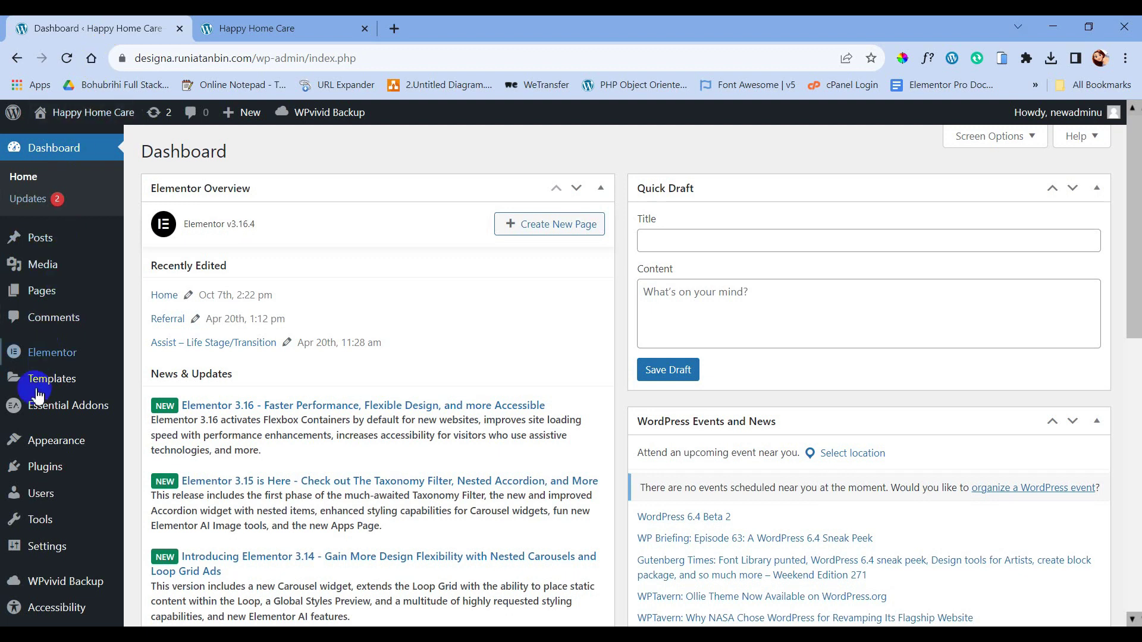
pyautogui.scroll(-1, 30, 401)
pyautogui.moveTo(44, 438)
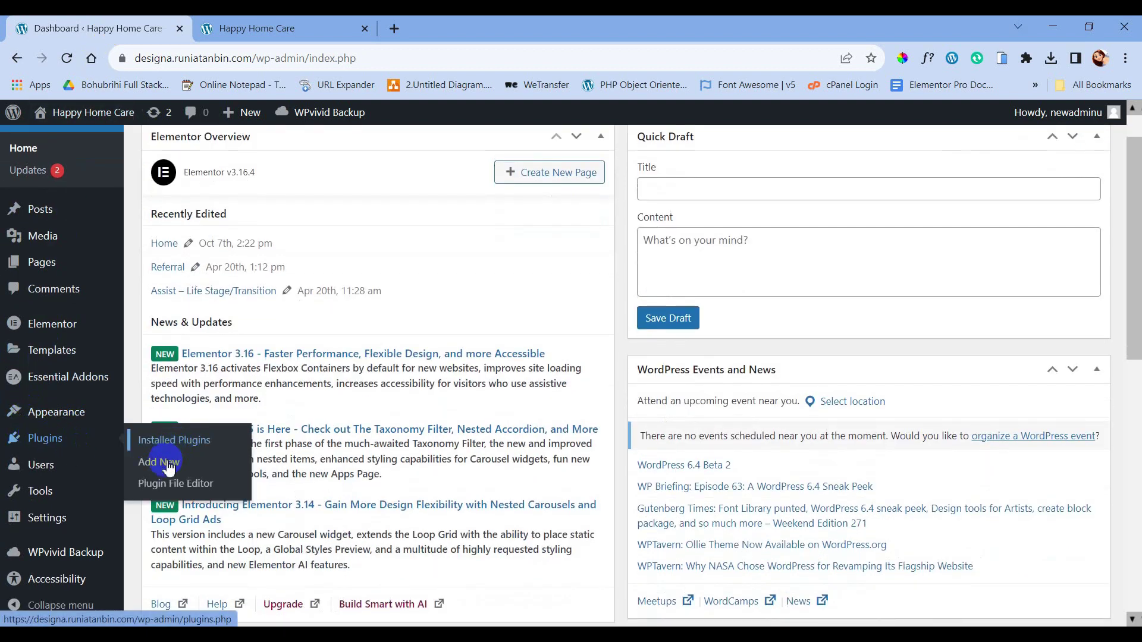
pyautogui.click(159, 463)
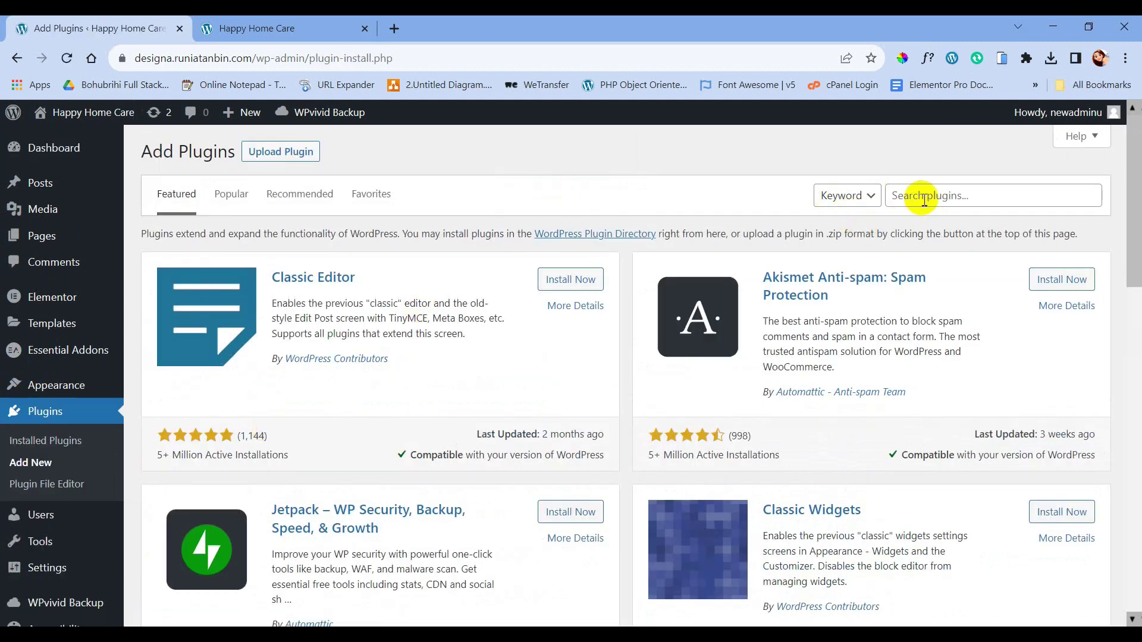
pyautogui.scroll(-1, 922, 196)
pyautogui.scroll(1, 922, 197)
pyautogui.click(922, 200)
pyautogui.write('header footer')
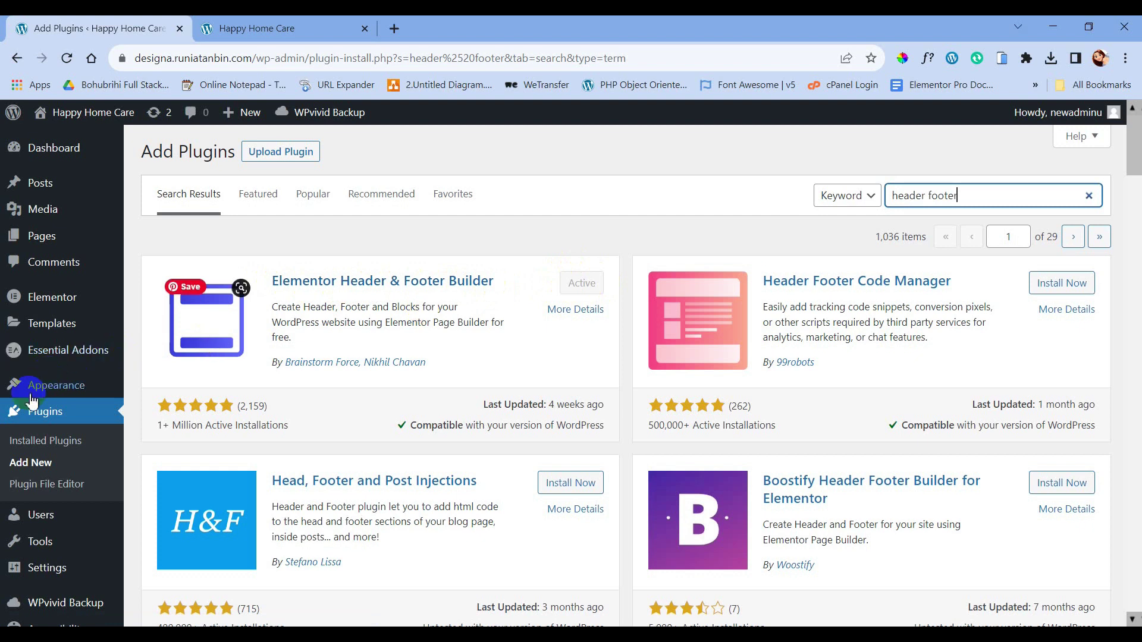
pyautogui.click(59, 446)
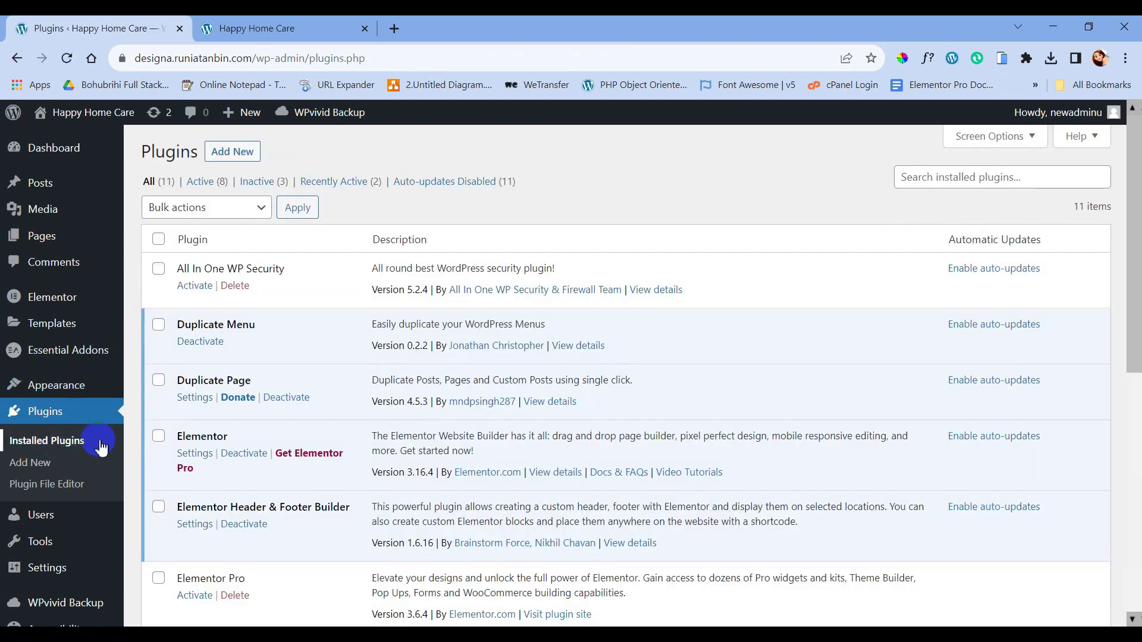
pyautogui.scroll(-2, 321, 422)
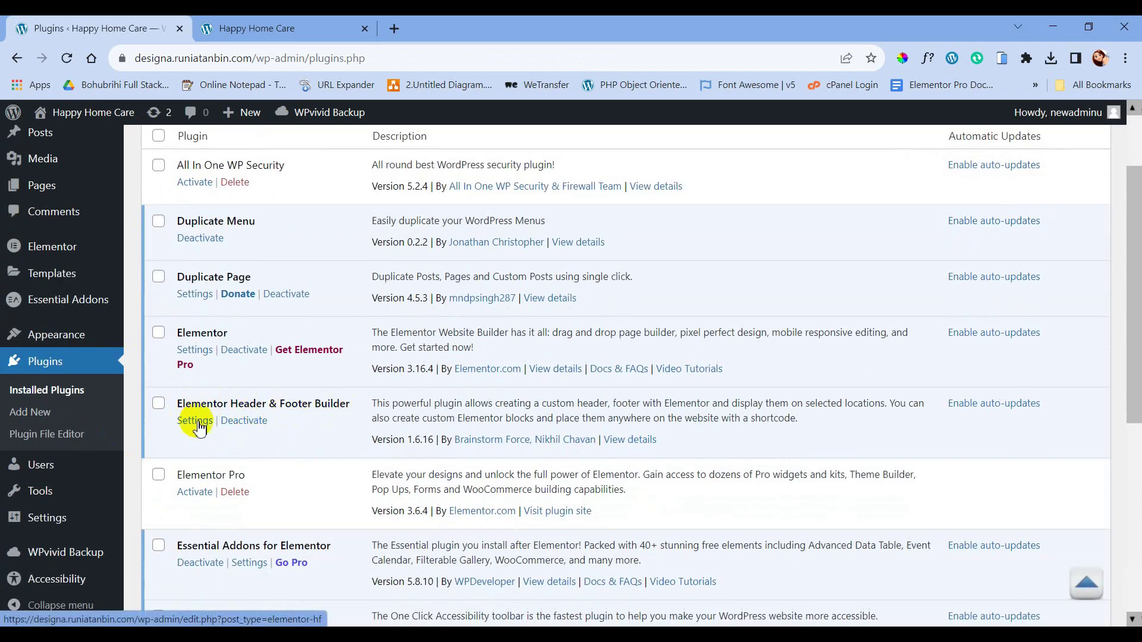
# Add a new template in Elementor Header & Footer Builder with the title "Header 1"
pyautogui.moveTo(124, 351)
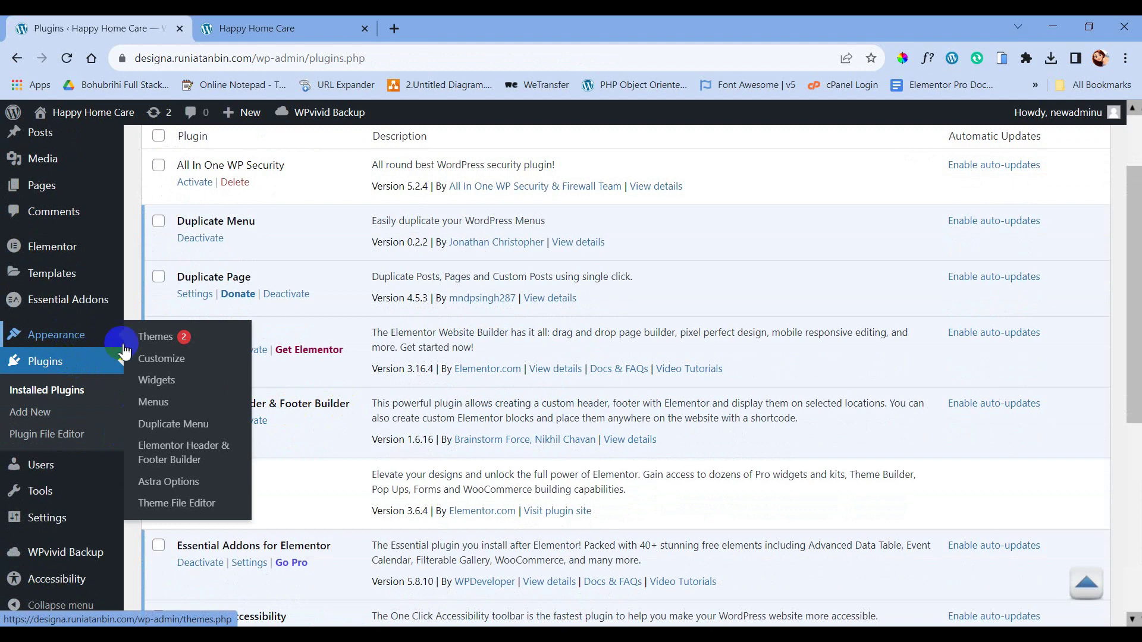
pyautogui.click(171, 457)
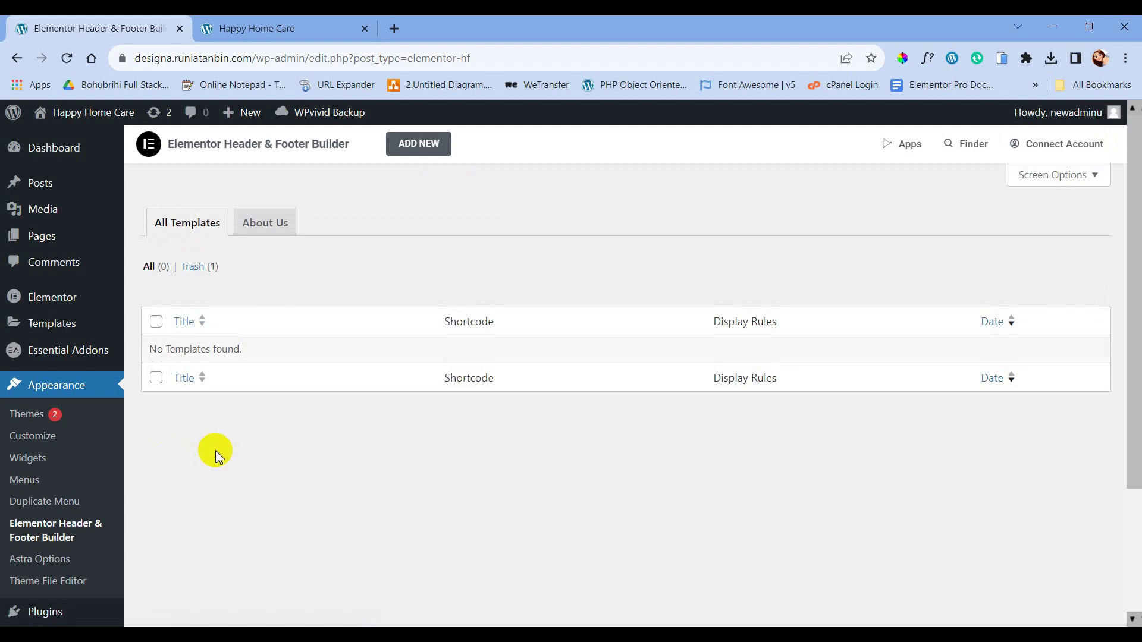
pyautogui.click(423, 153)
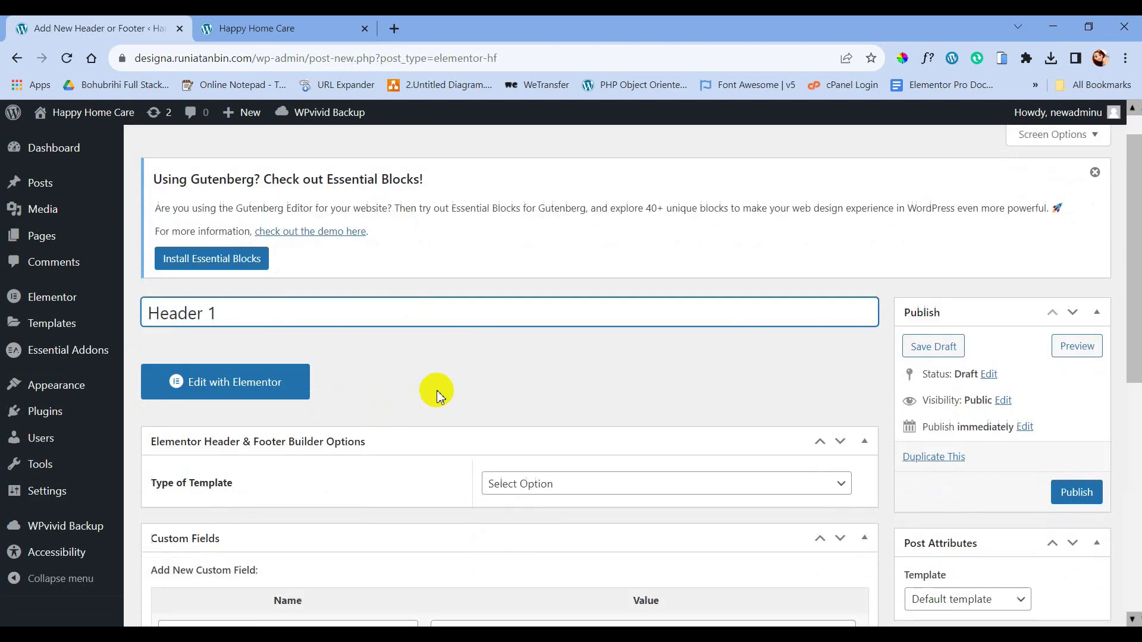
# Set the template type to Header, displayed on the Entire Website for the user role All
pyautogui.scroll(-3, 439, 390)
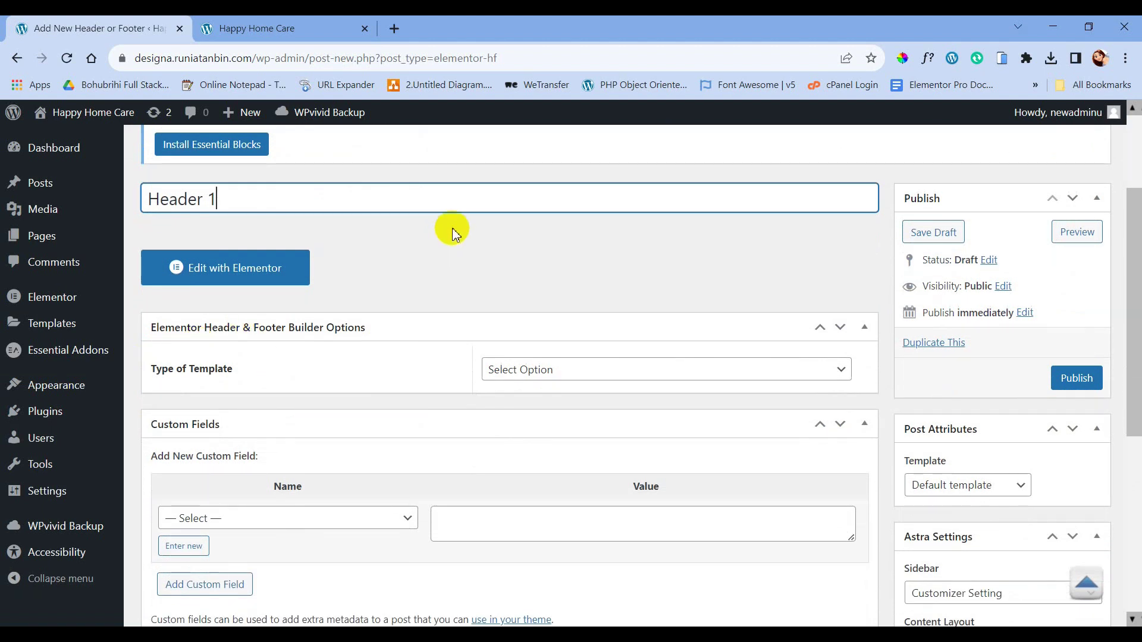
pyautogui.scroll(-2, 452, 232)
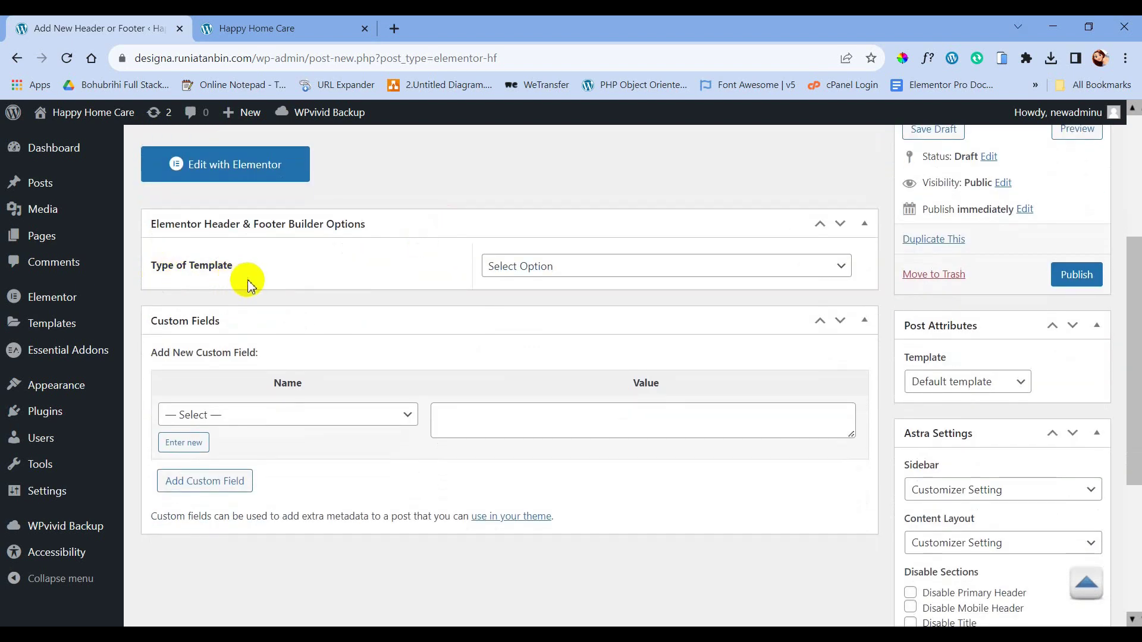
pyautogui.click(535, 266)
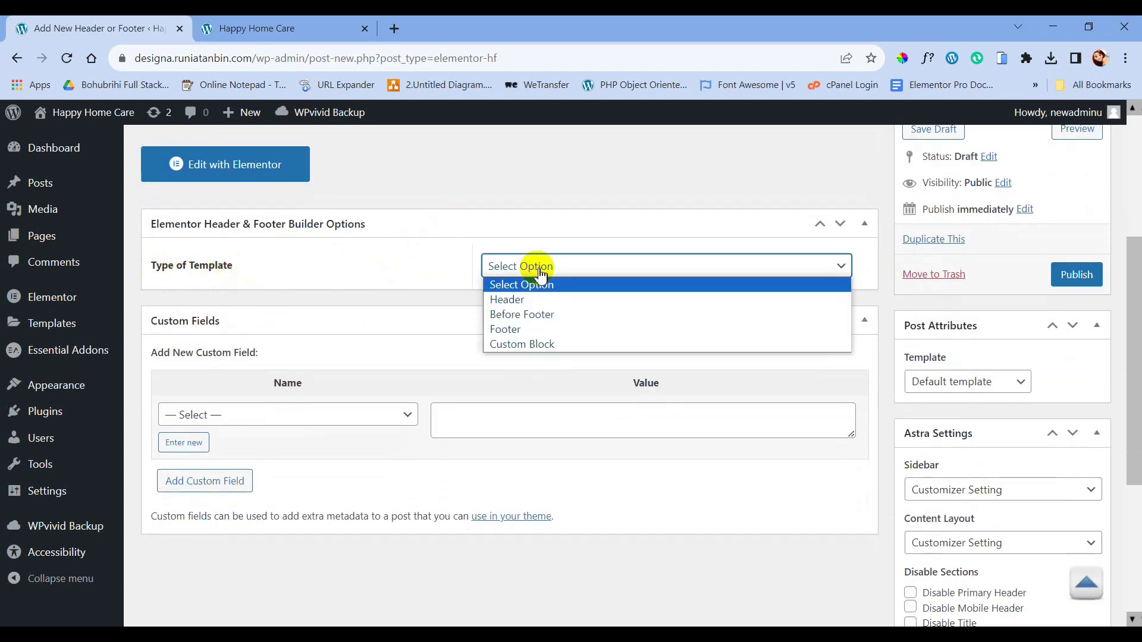
pyautogui.click(507, 300)
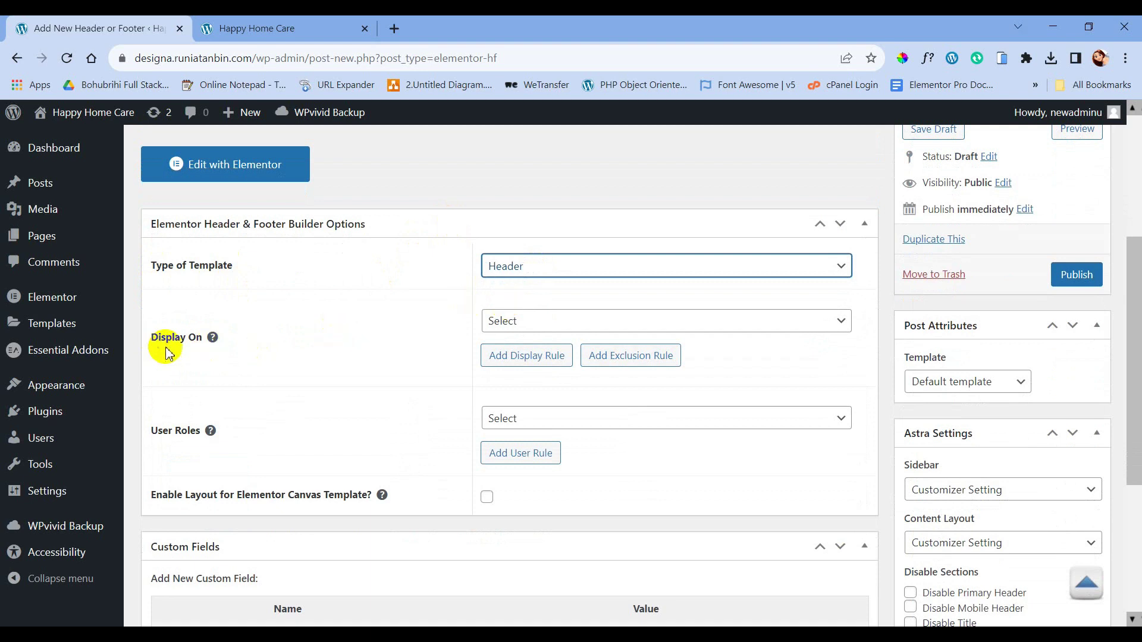
pyautogui.click(516, 322)
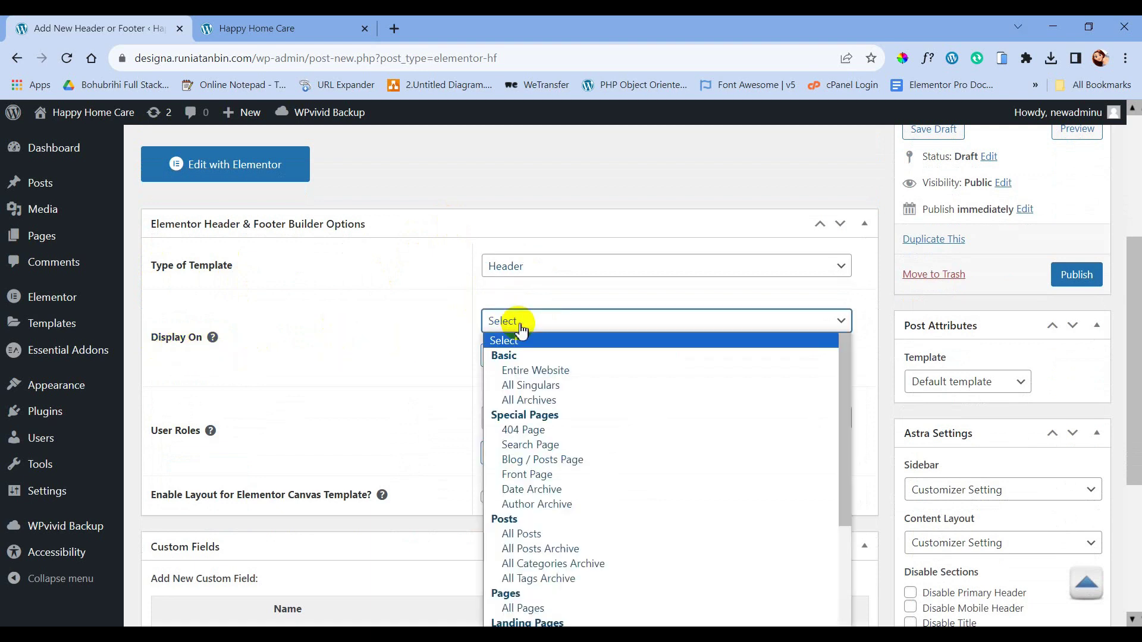
pyautogui.click(524, 371)
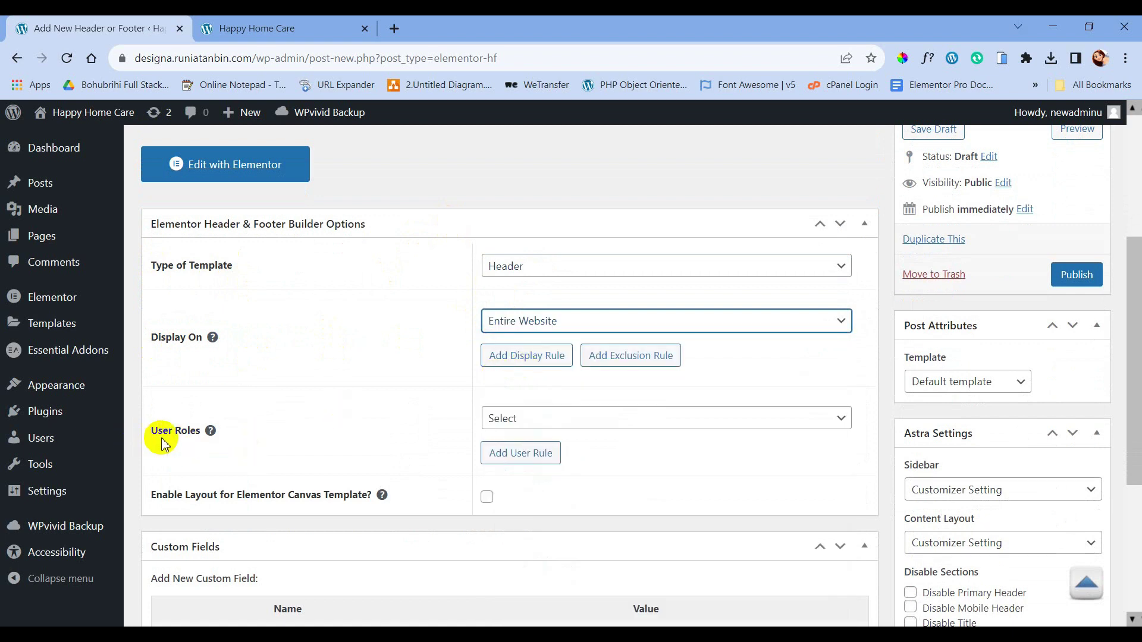
pyautogui.click(532, 421)
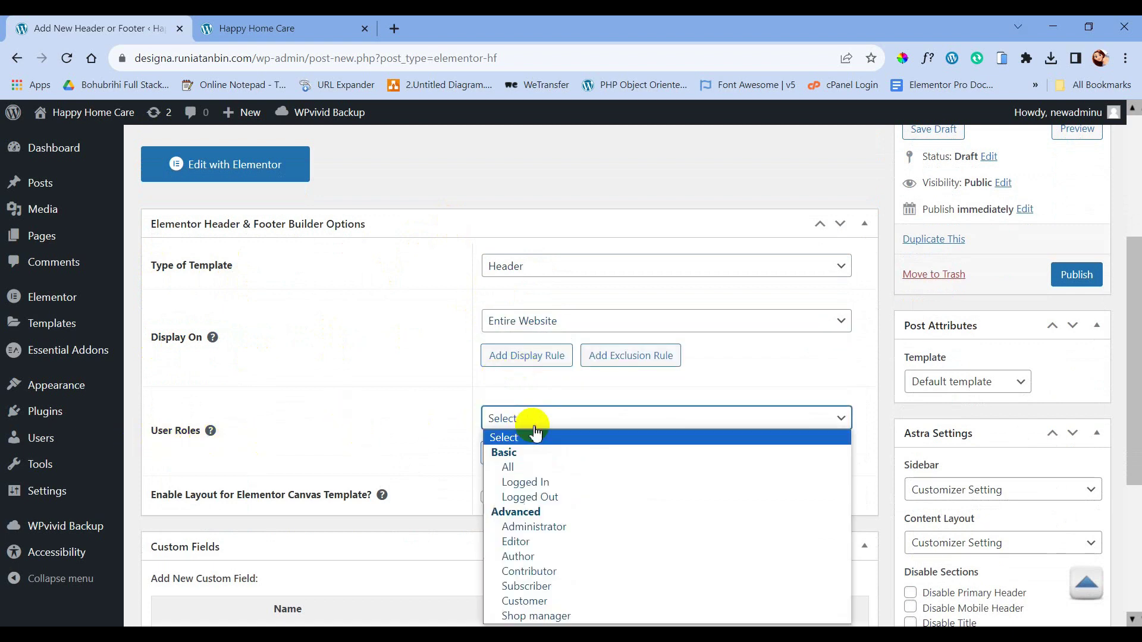
pyautogui.click(520, 468)
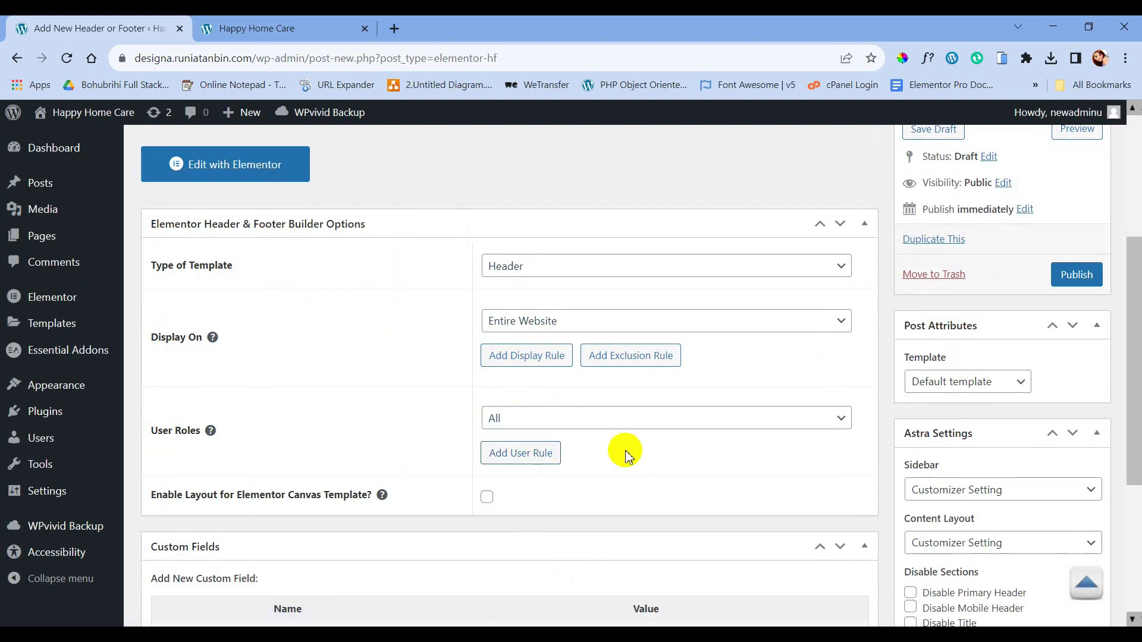
# Publish the Header 1 template and open it for editing with Elementor
pyautogui.scroll(-1, 640, 452)
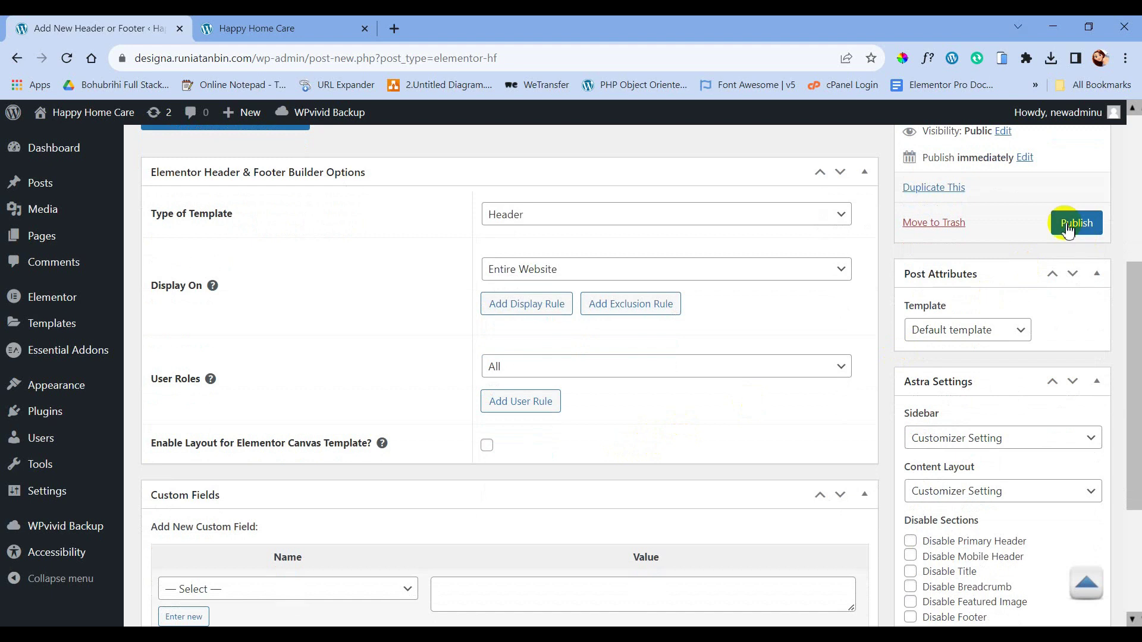
pyautogui.click(1074, 224)
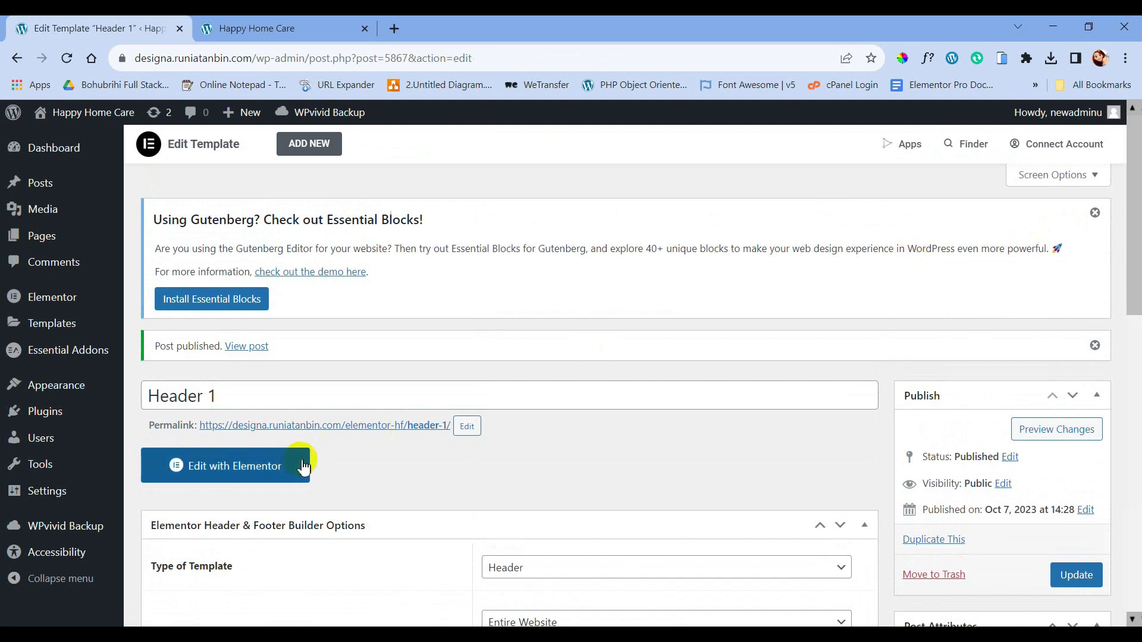
pyautogui.scroll(-1, 403, 453)
pyautogui.scroll(-5, 403, 453)
pyautogui.scroll(4, 400, 449)
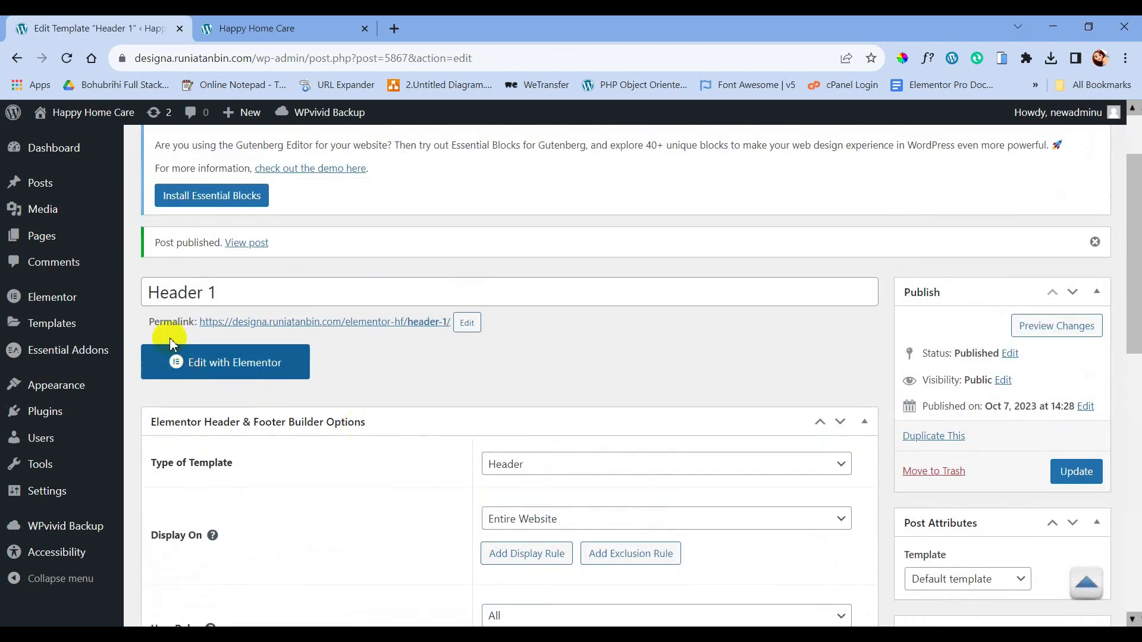
pyautogui.click(233, 364)
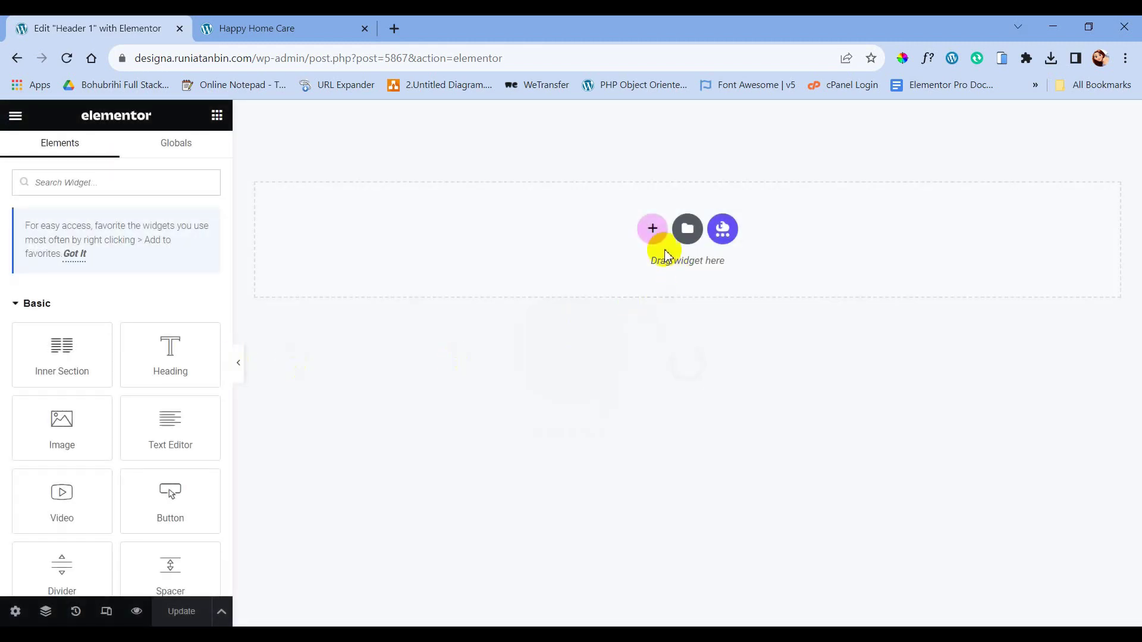
# Add a one-column section to the header and place a two-column Inner Section inside it
pyautogui.click(654, 229)
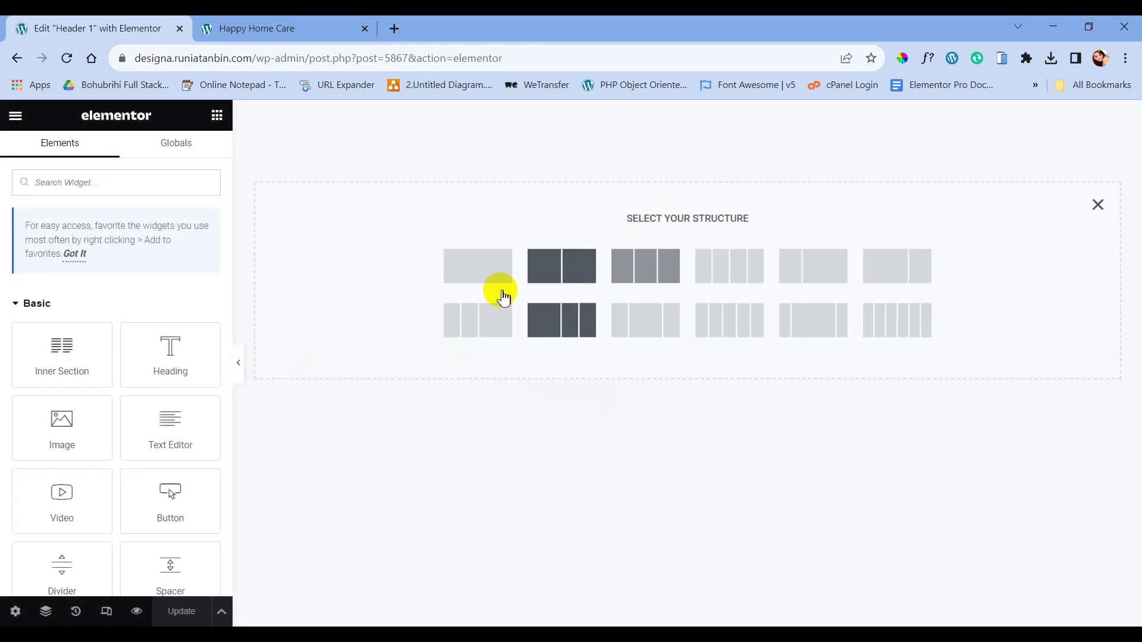
pyautogui.click(486, 271)
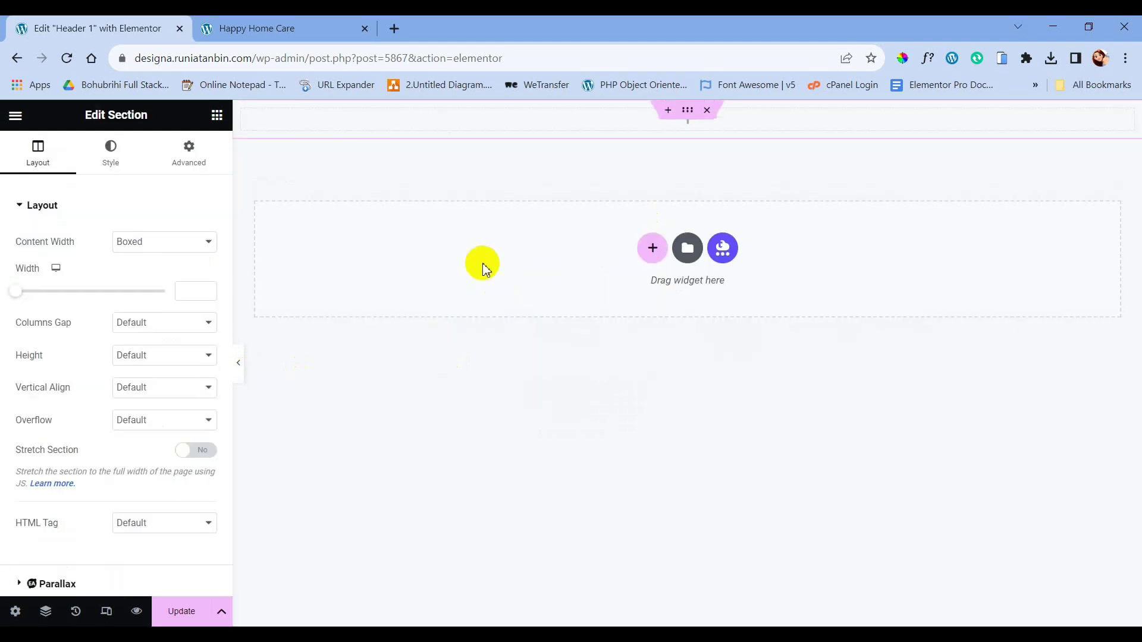
pyautogui.click(216, 115)
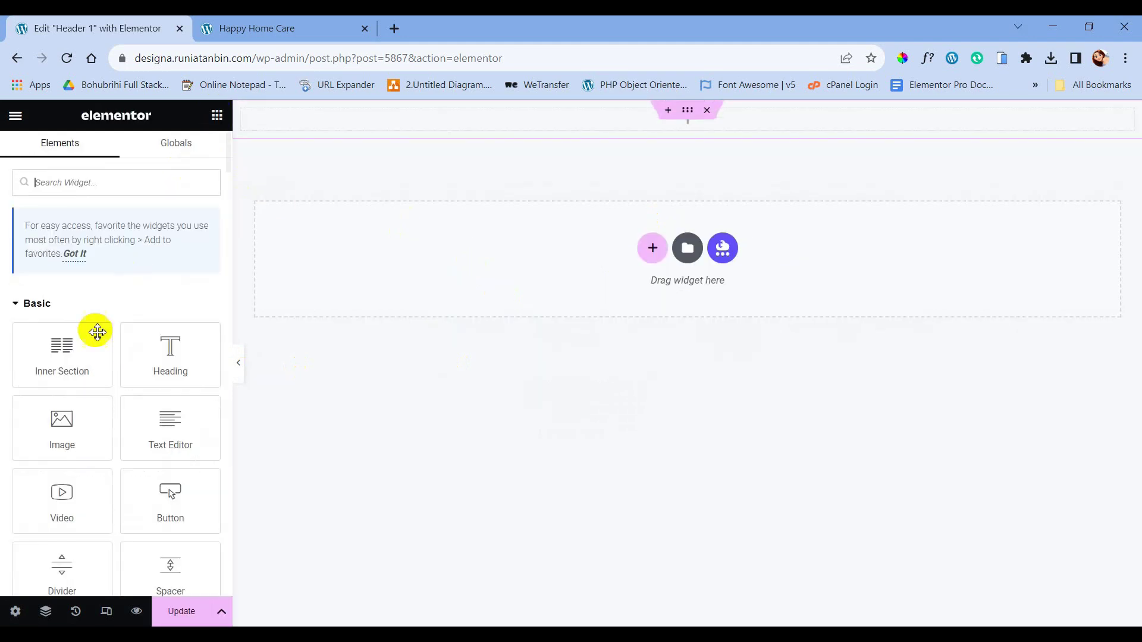
pyautogui.moveTo(57, 351); pyautogui.dragTo(527, 128)
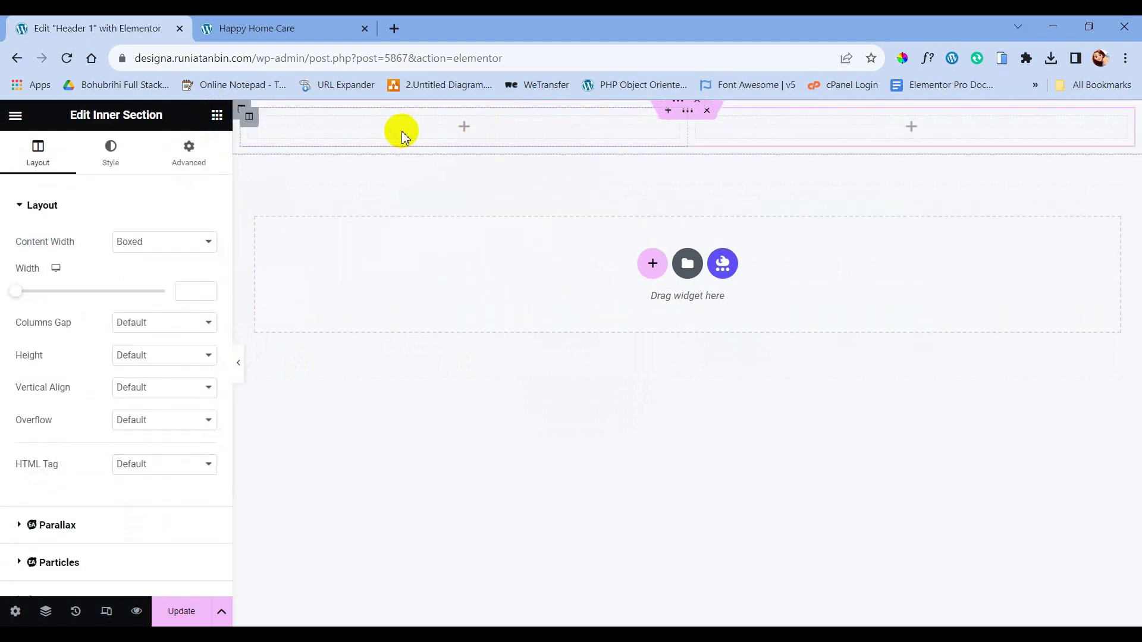
# Add an Image widget to the first inner column and choose the illustration of the woman with support icons from the media library
pyautogui.click(463, 127)
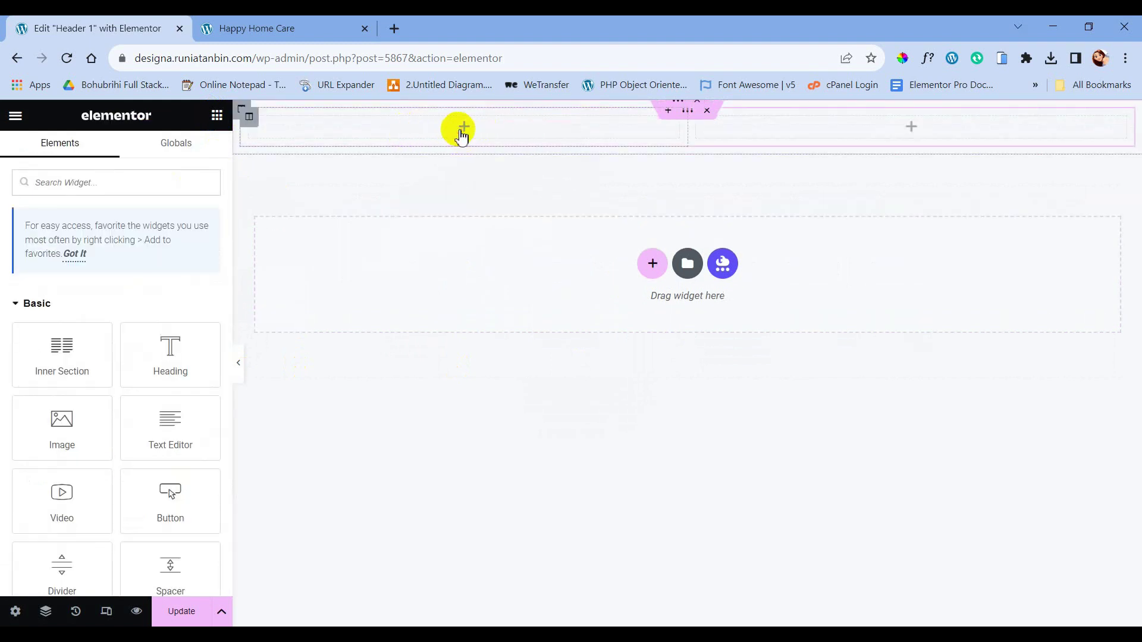
pyautogui.moveTo(72, 433); pyautogui.dragTo(502, 131)
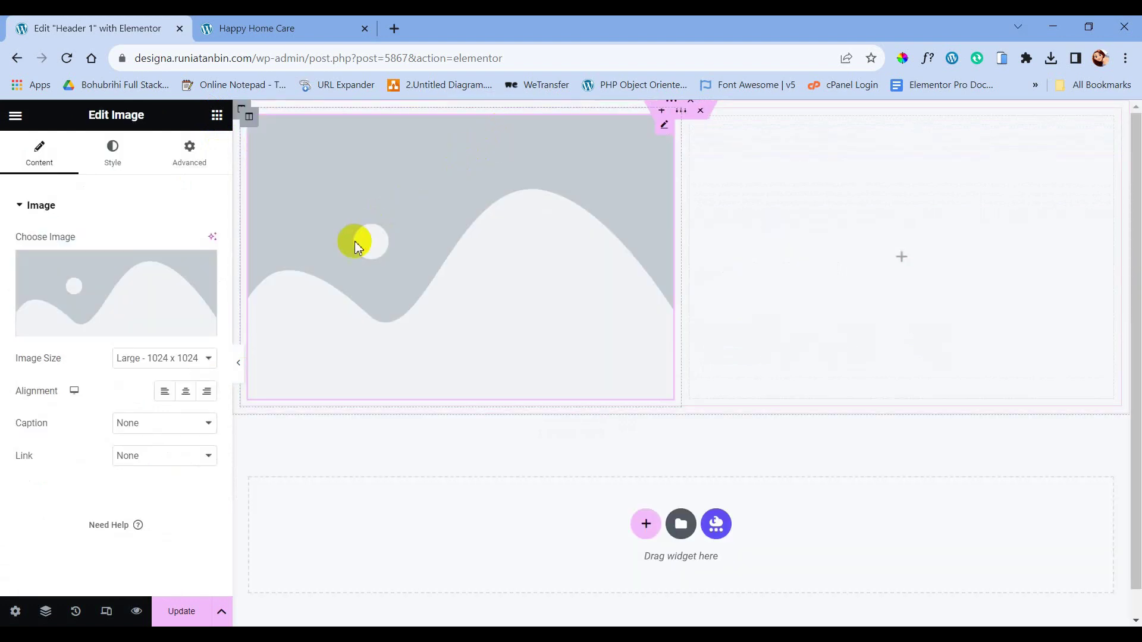
pyautogui.click(113, 290)
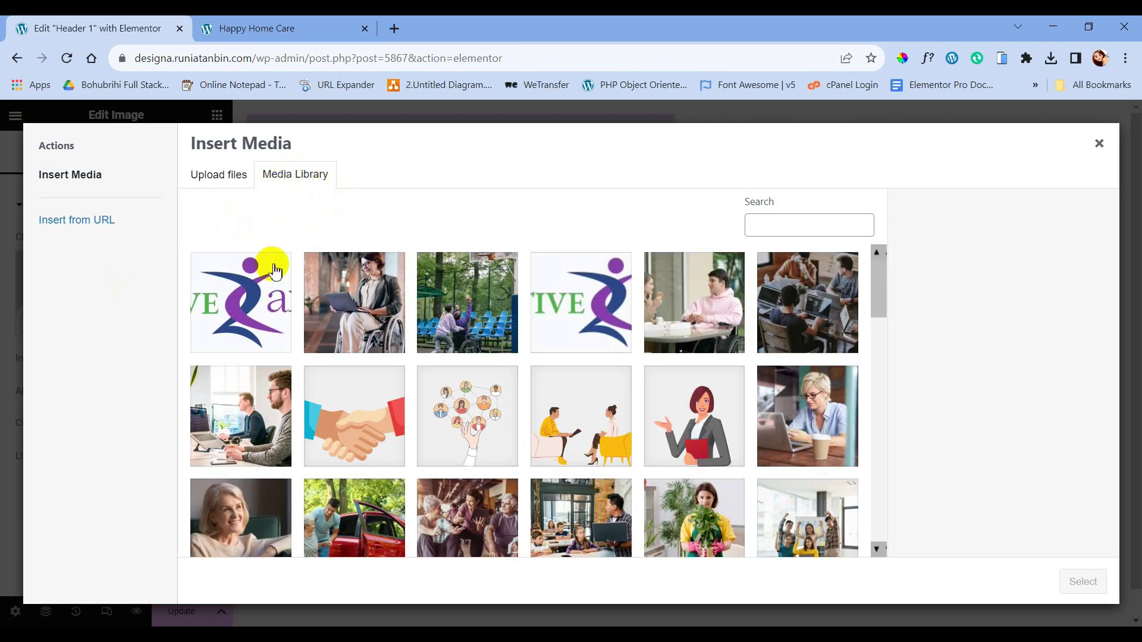
pyautogui.scroll(-10, 484, 396)
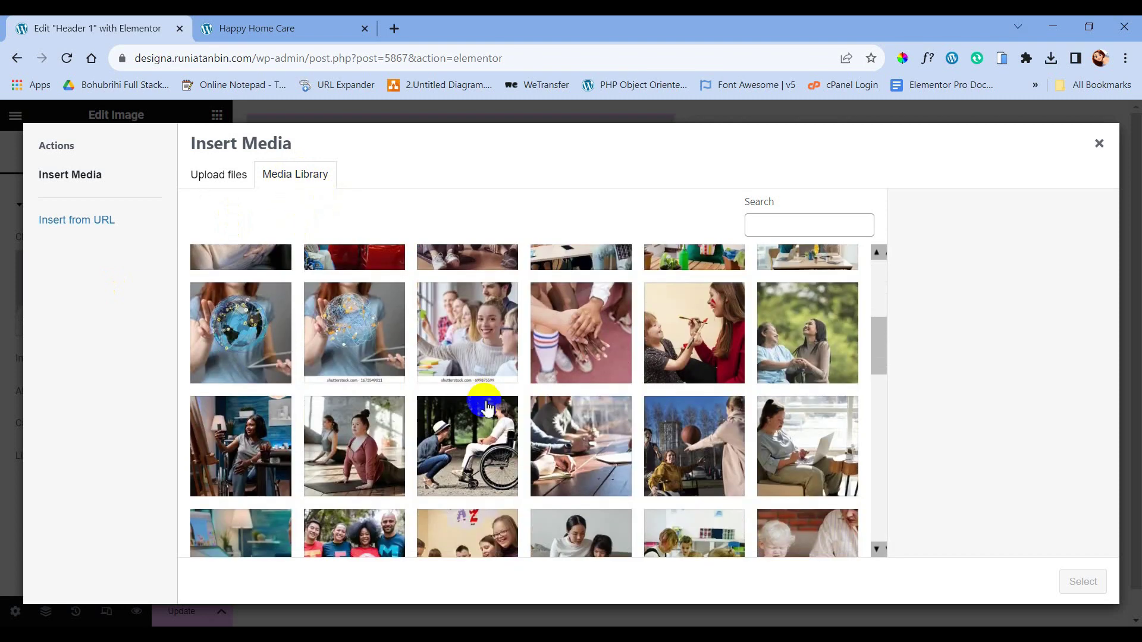
pyautogui.scroll(-3, 487, 409)
pyautogui.scroll(3, 523, 416)
pyautogui.click(586, 393)
pyautogui.click(1065, 574)
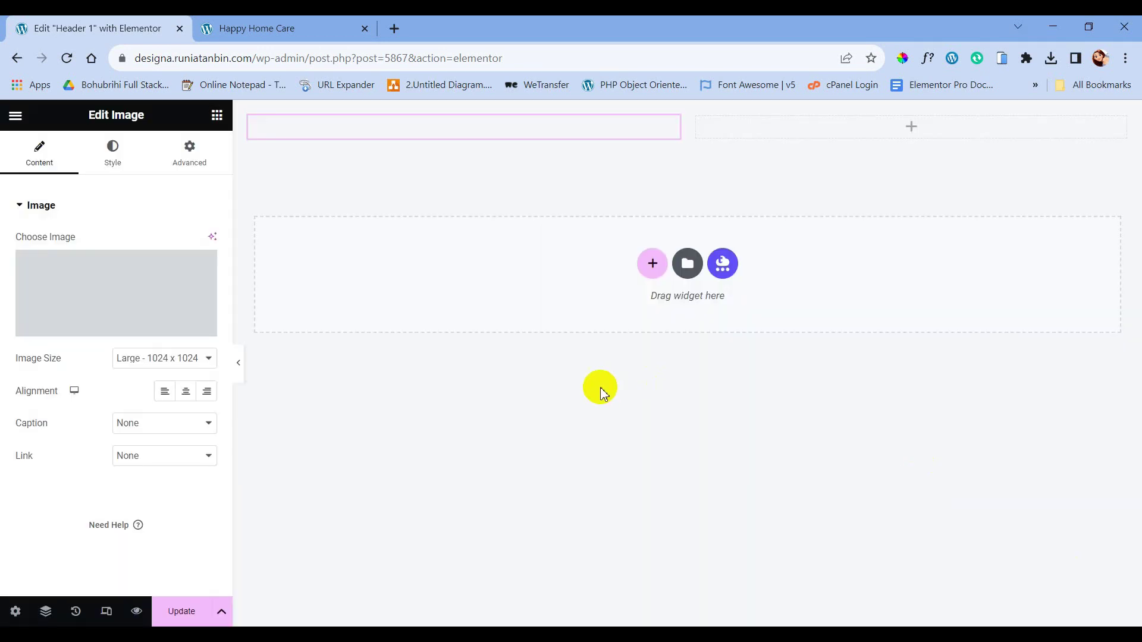
# Align the header image to the left and set its width to 20%
pyautogui.click(110, 156)
pyautogui.moveTo(16, 258); pyautogui.dragTo(46, 263)
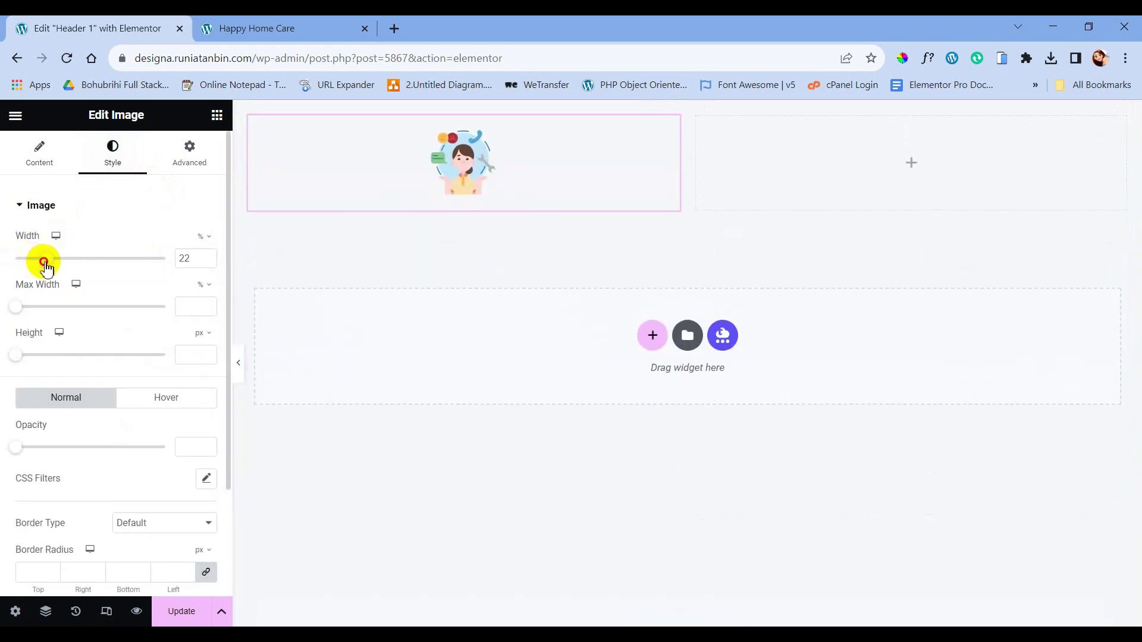
pyautogui.click(40, 155)
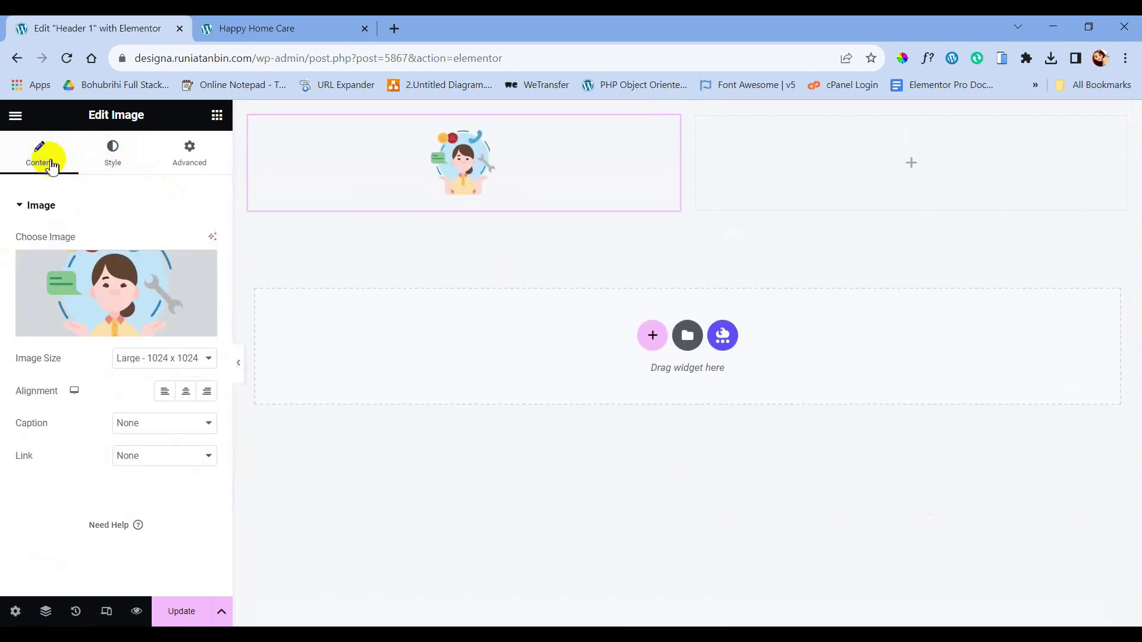
pyautogui.click(163, 393)
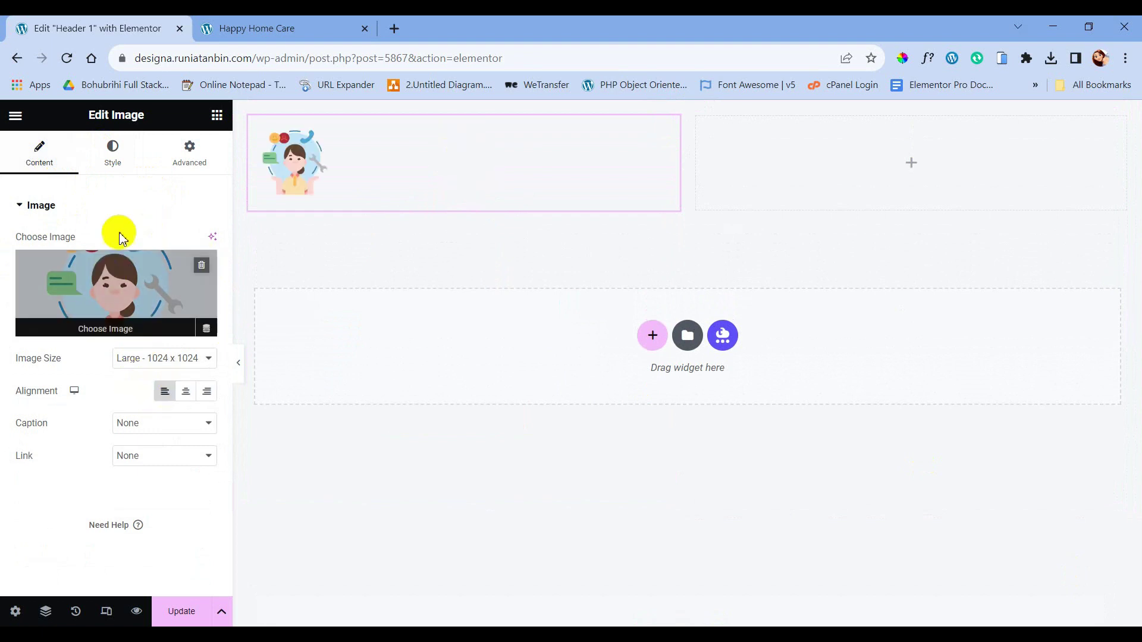
pyautogui.click(111, 155)
pyautogui.moveTo(47, 258); pyautogui.dragTo(45, 259)
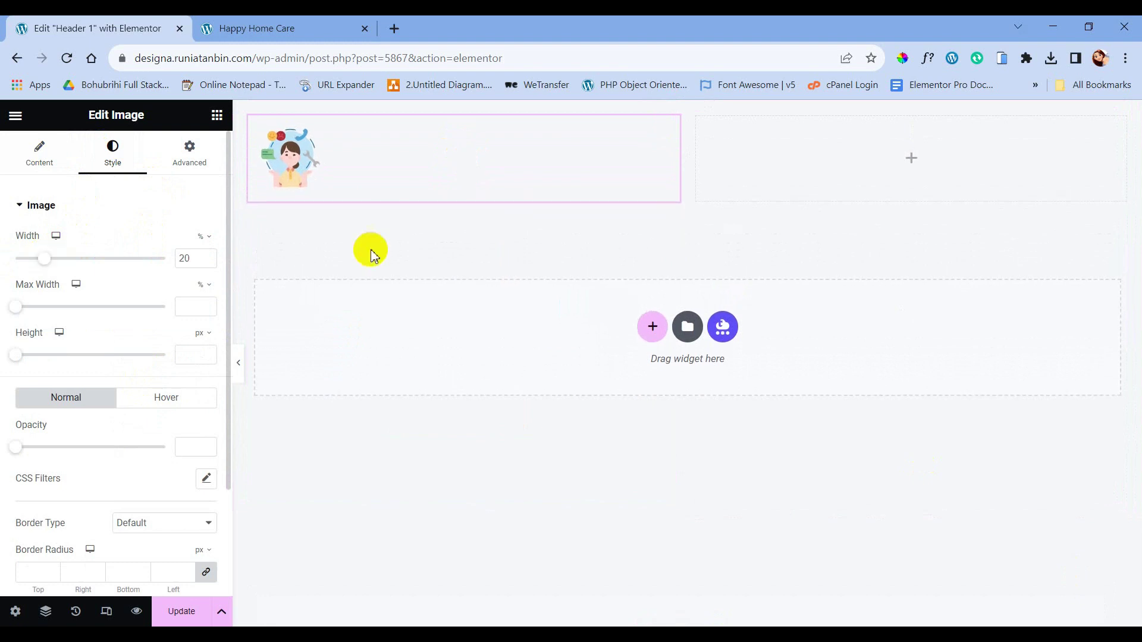
# Search the widgets for "men" and add the Navigation Menu widget to the second inner column
pyautogui.click(820, 156)
pyautogui.write('men')
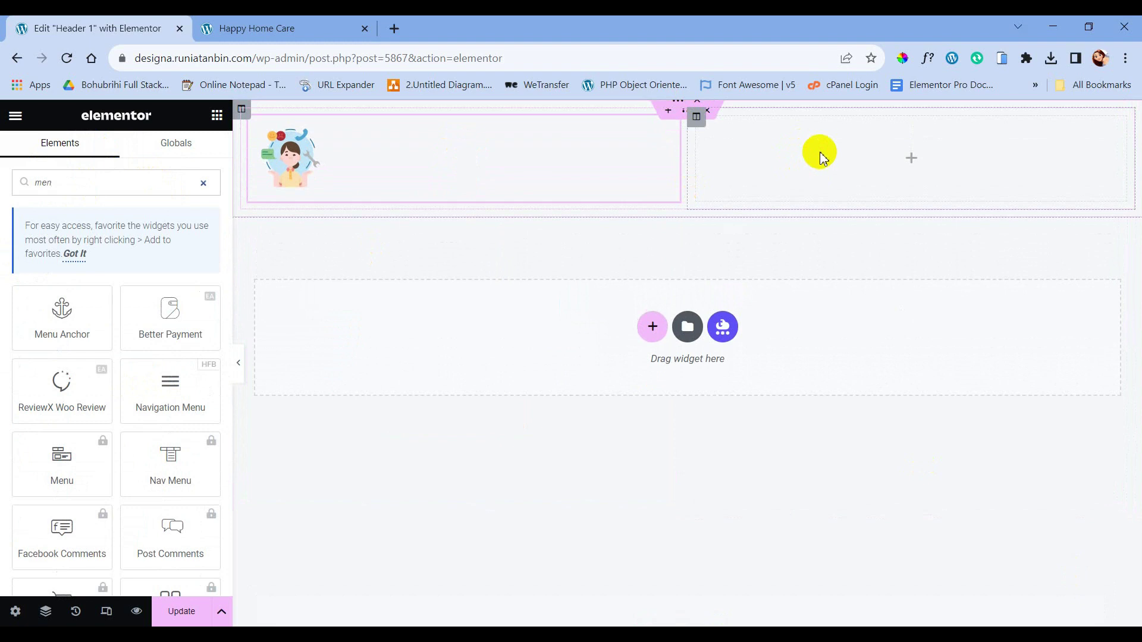
pyautogui.moveTo(181, 392); pyautogui.dragTo(781, 172)
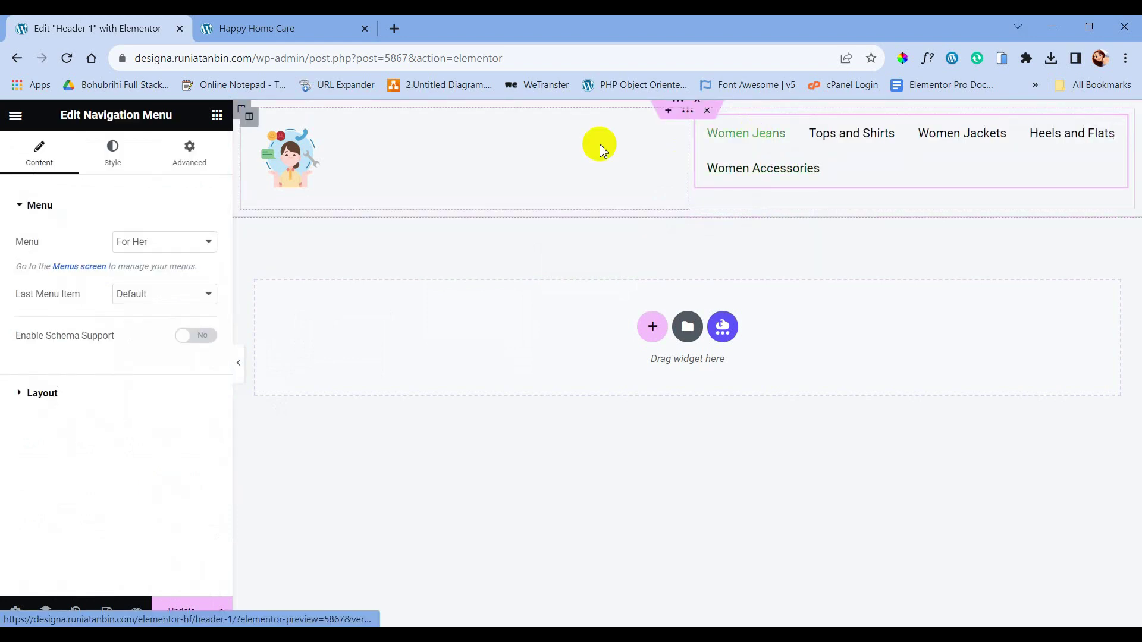
# Open the WordPress menus screen in a separate tab and set the Navigation Menu widget to show the Quick Links menu
pyautogui.middleClick(80, 267)
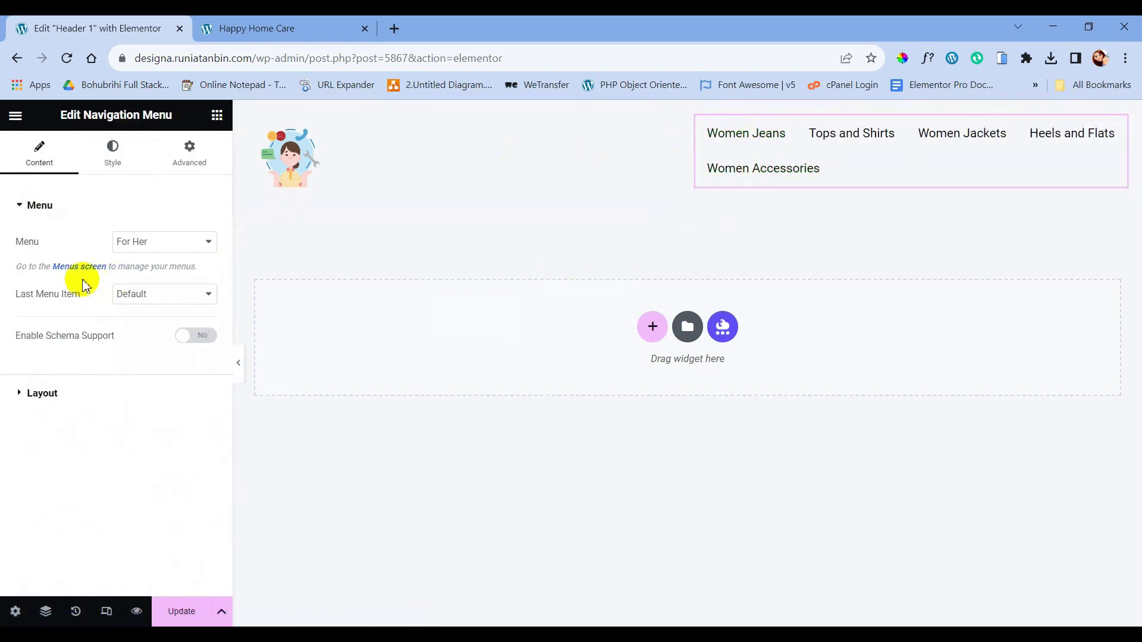
pyautogui.click(157, 254)
pyautogui.click(144, 289)
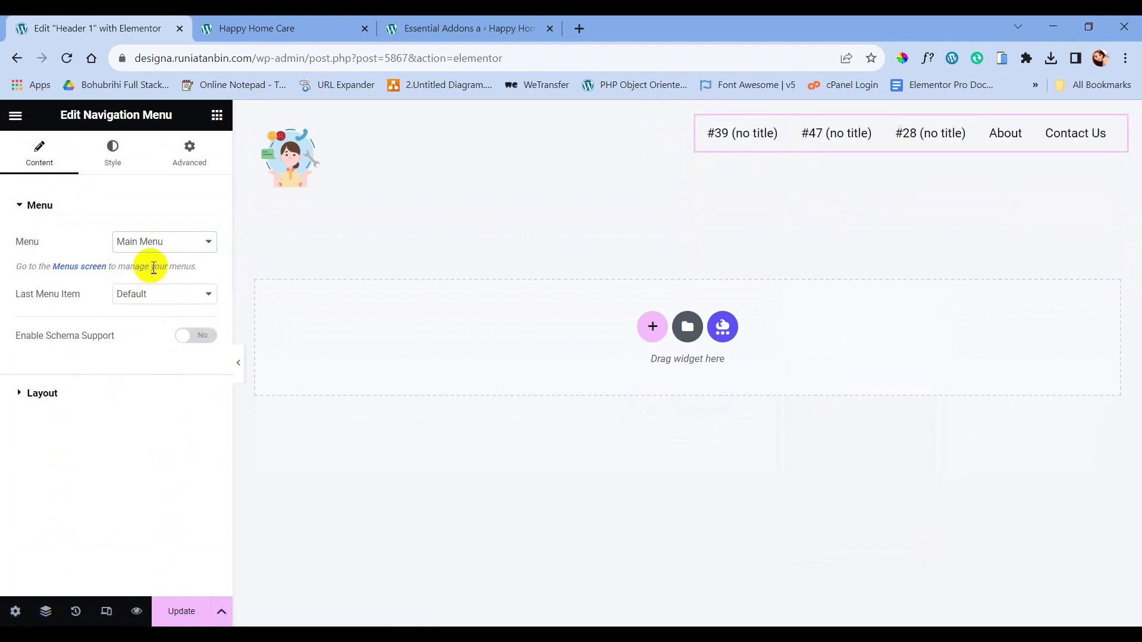
pyautogui.click(153, 243)
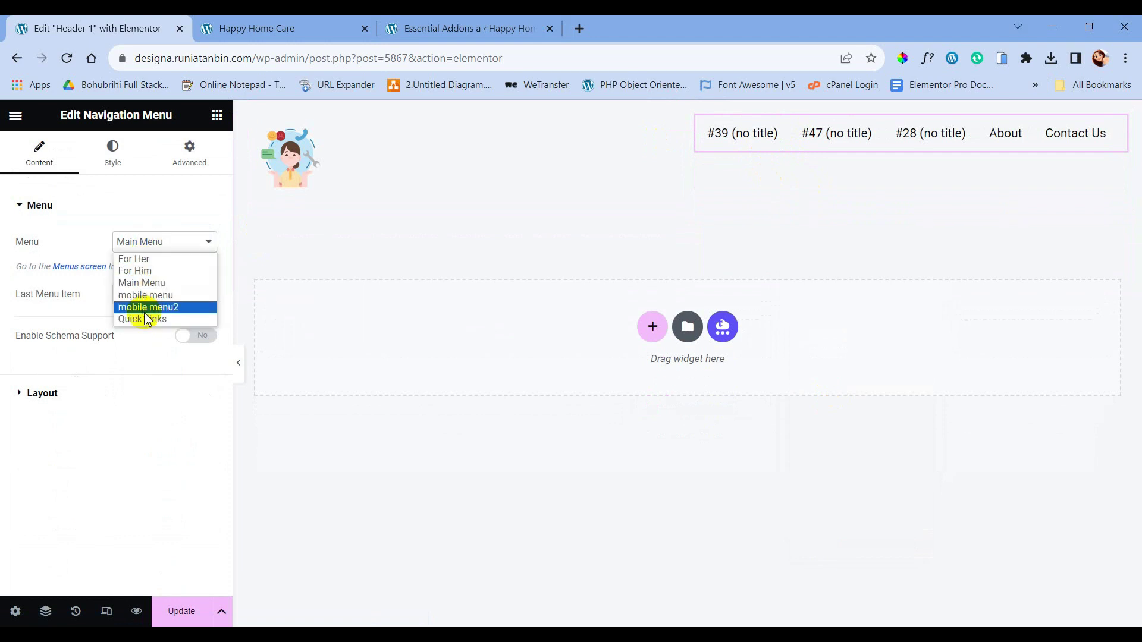
pyautogui.click(147, 320)
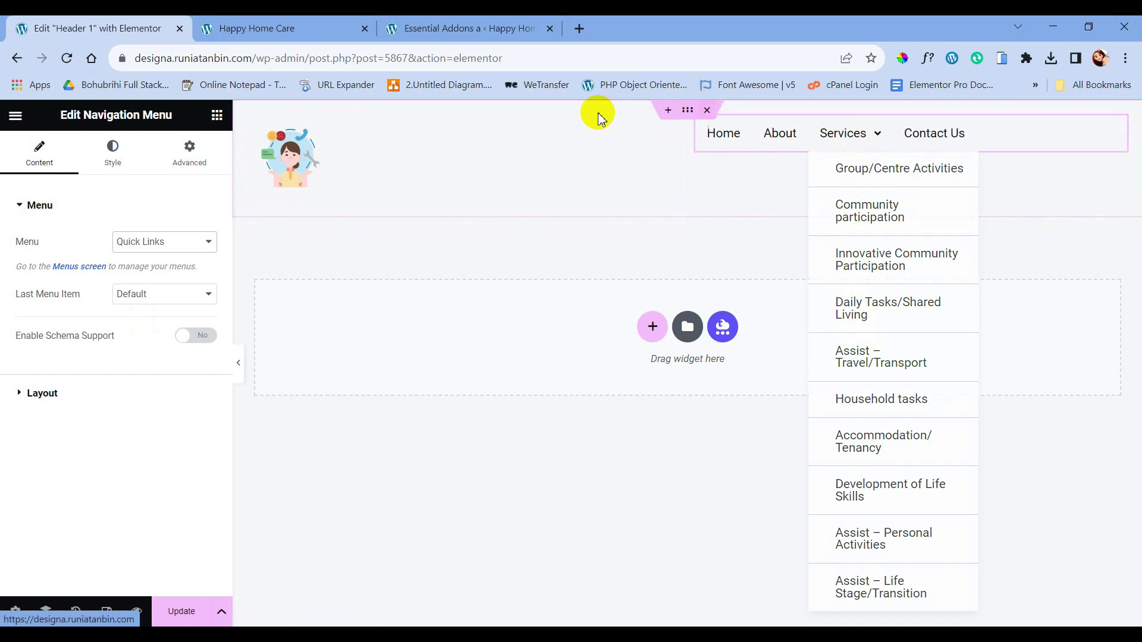
pyautogui.click(353, 152)
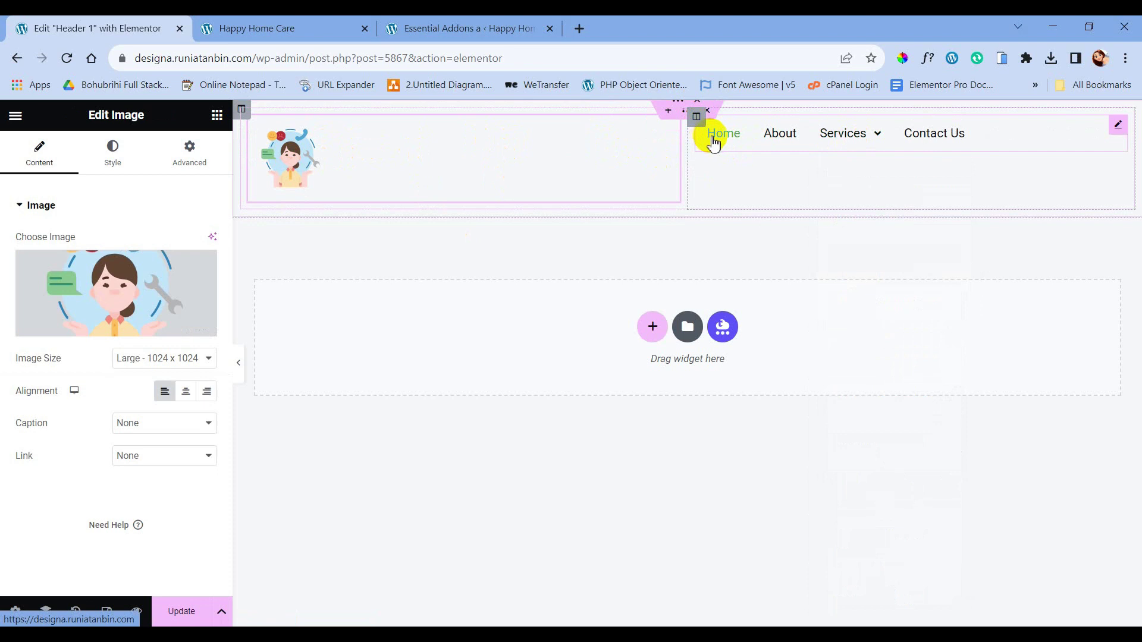
# Give the outer header section a classic background in white (#FFFFFF)
pyautogui.click(688, 111)
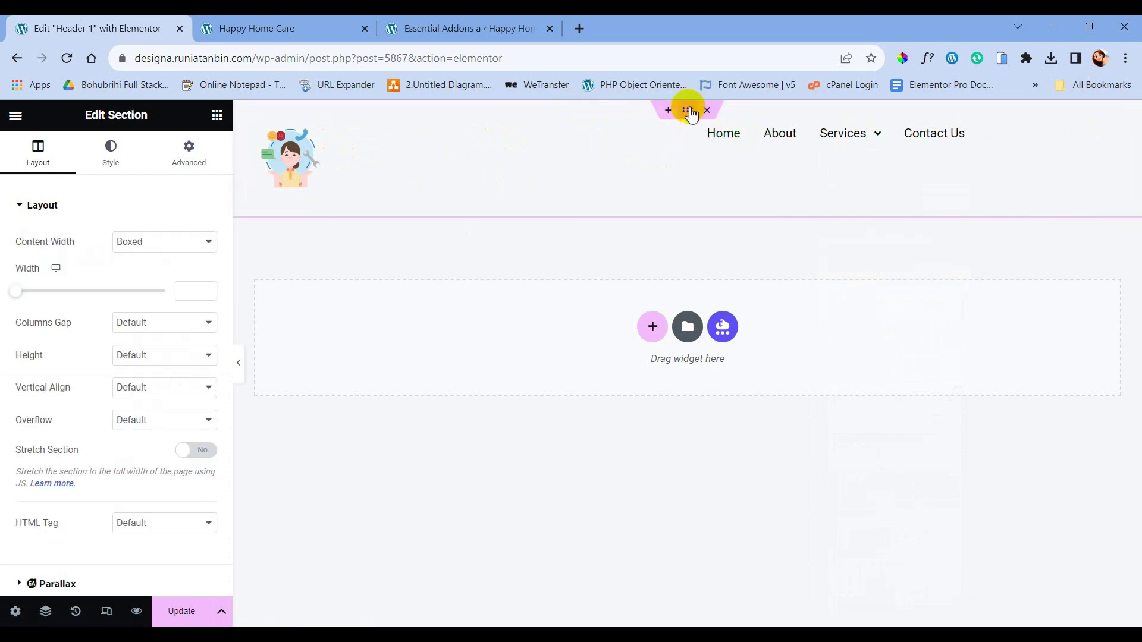
pyautogui.click(113, 156)
pyautogui.click(144, 274)
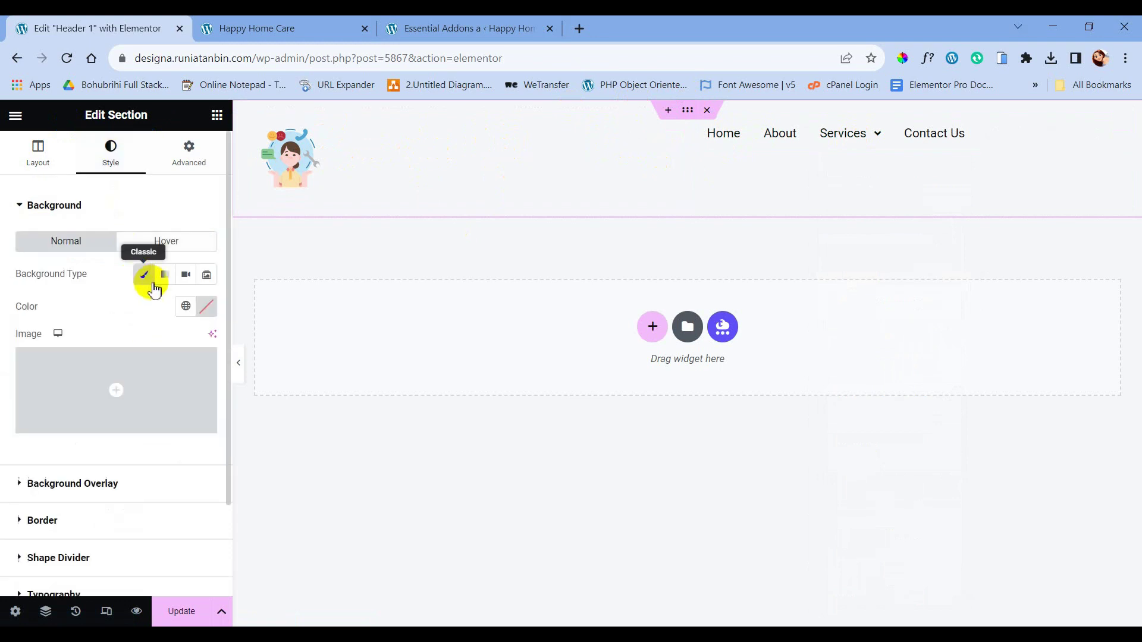
pyautogui.click(207, 306)
pyautogui.moveTo(166, 400); pyautogui.dragTo(104, 363)
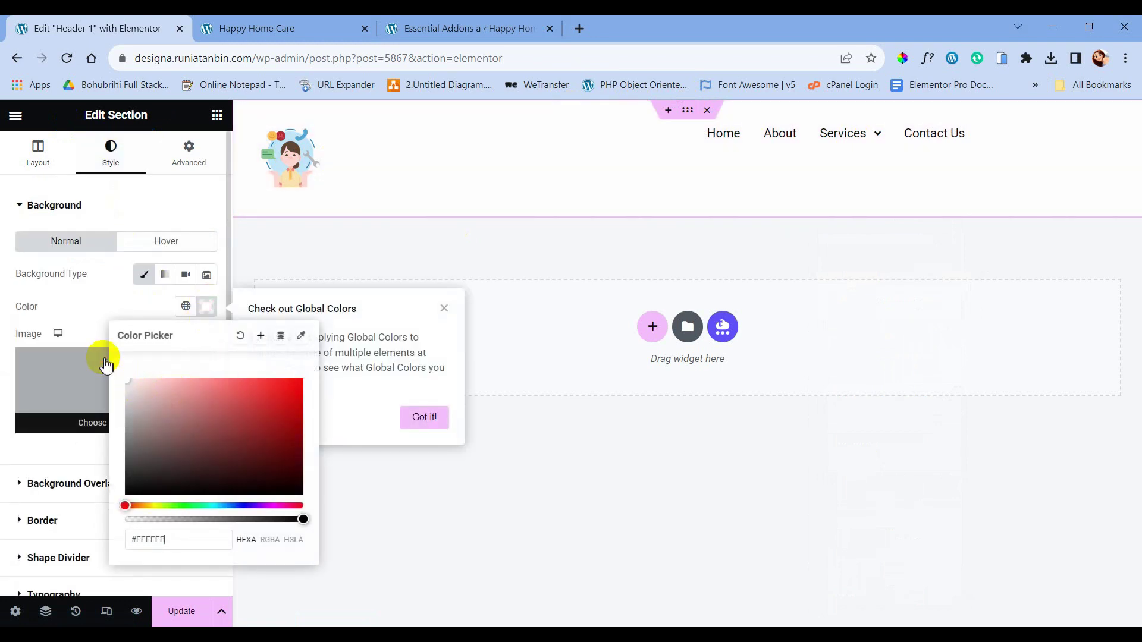
pyautogui.click(102, 277)
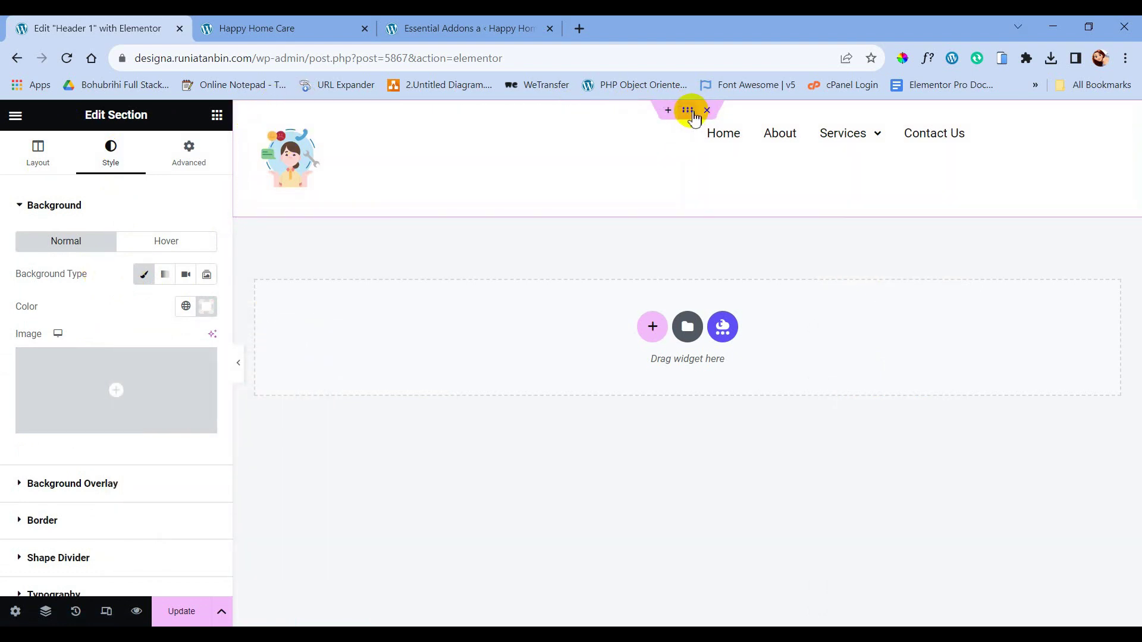
# Select the Inner Section in the Navigator and set its top and bottom margins and all its padding to 0
pyautogui.click(46, 614)
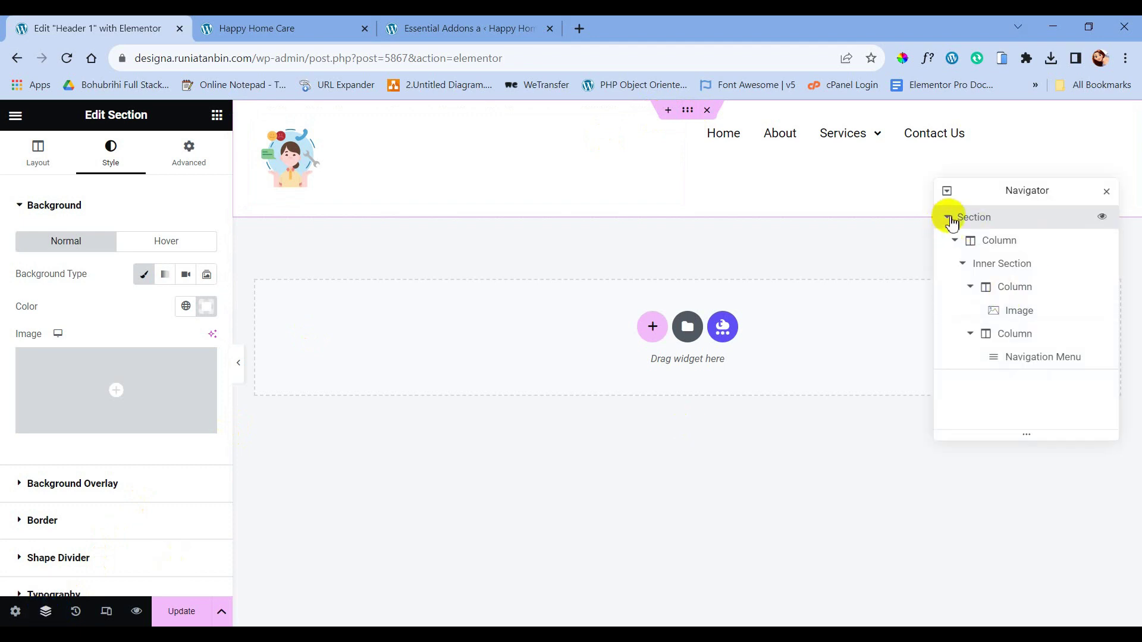
pyautogui.click(990, 266)
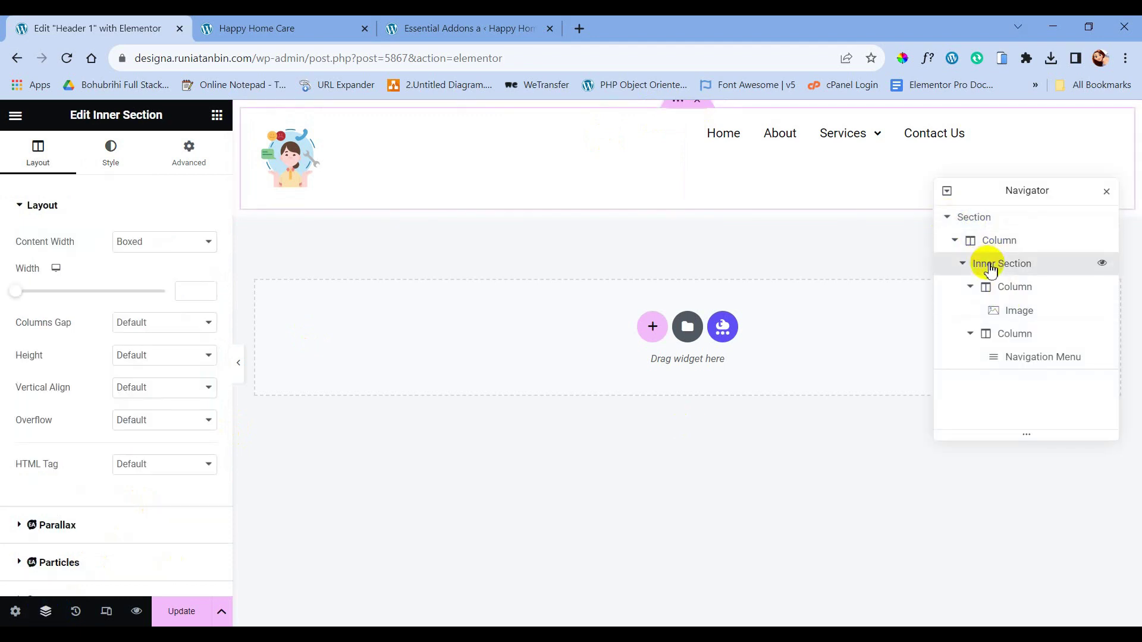
pyautogui.click(189, 152)
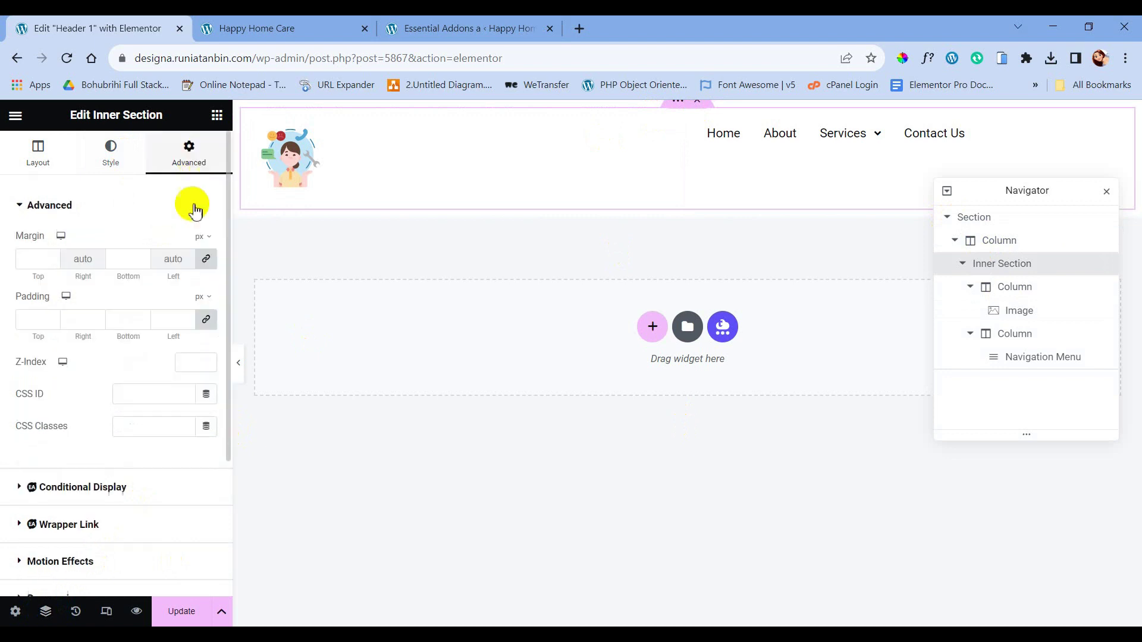
pyautogui.click(207, 260)
pyautogui.click(204, 320)
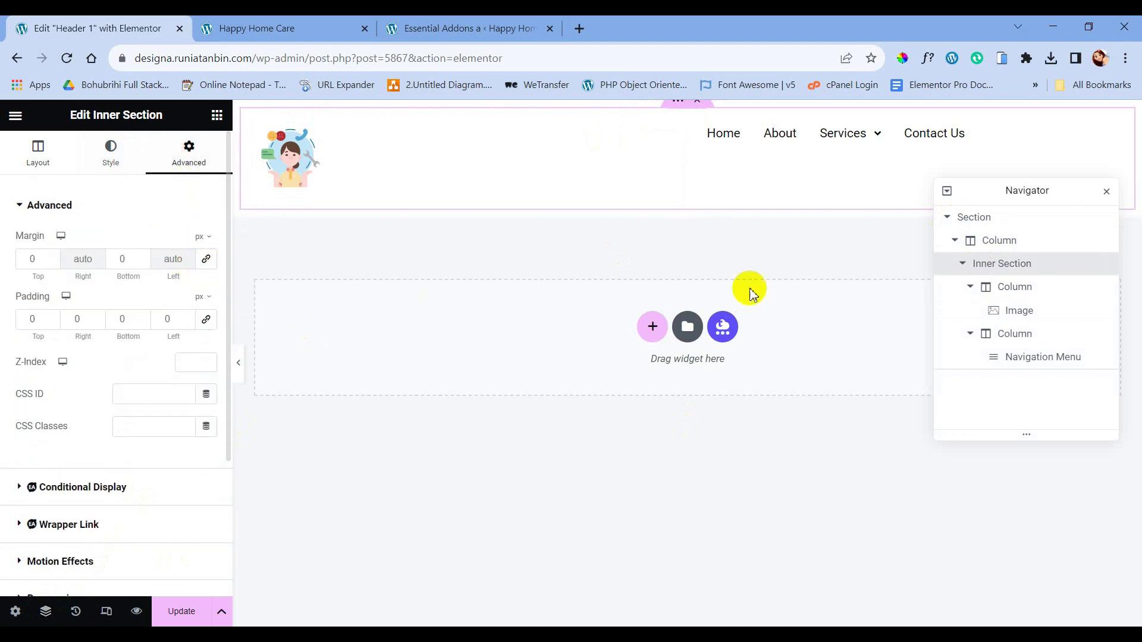
# Set the margin and padding of both inner columns to 0 on all sides
pyautogui.click(1009, 291)
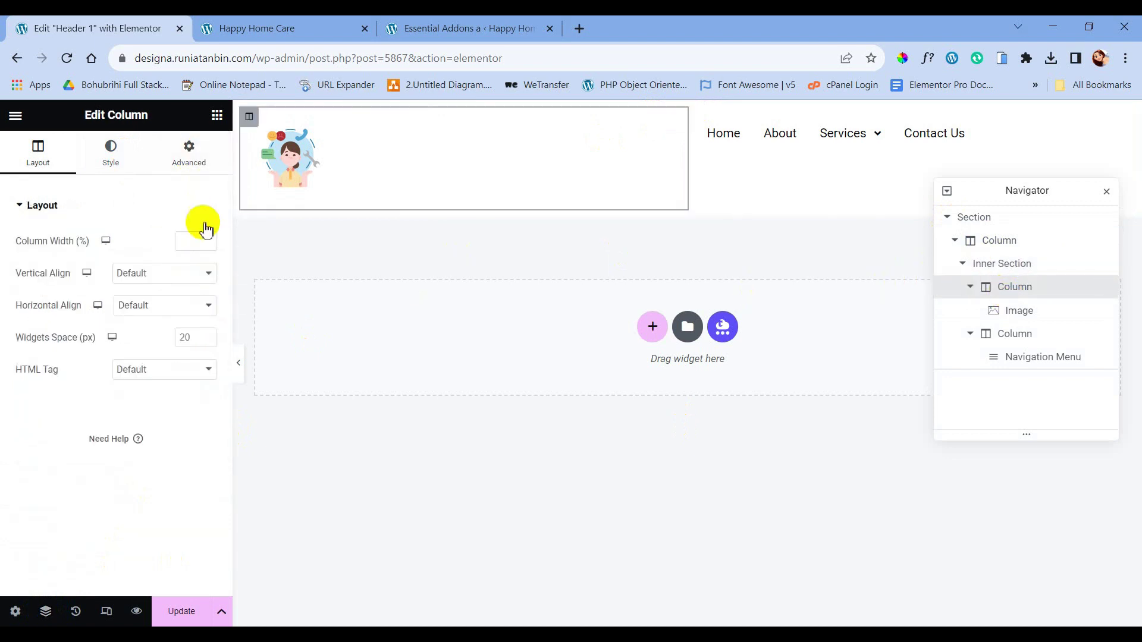
pyautogui.click(187, 156)
pyautogui.click(206, 319)
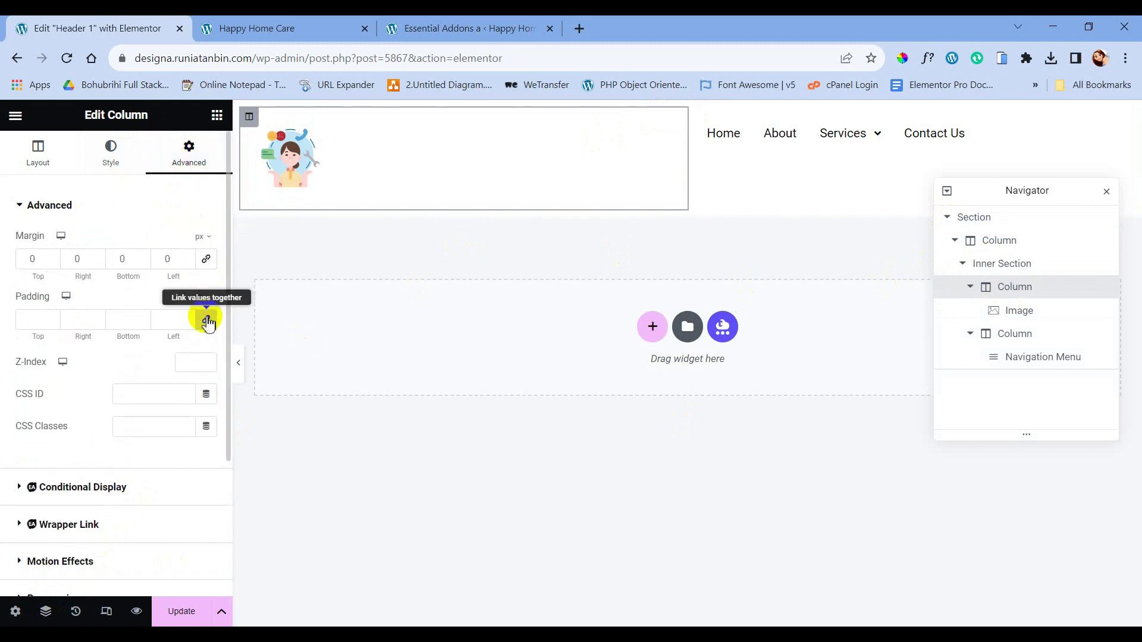
pyautogui.click(1002, 336)
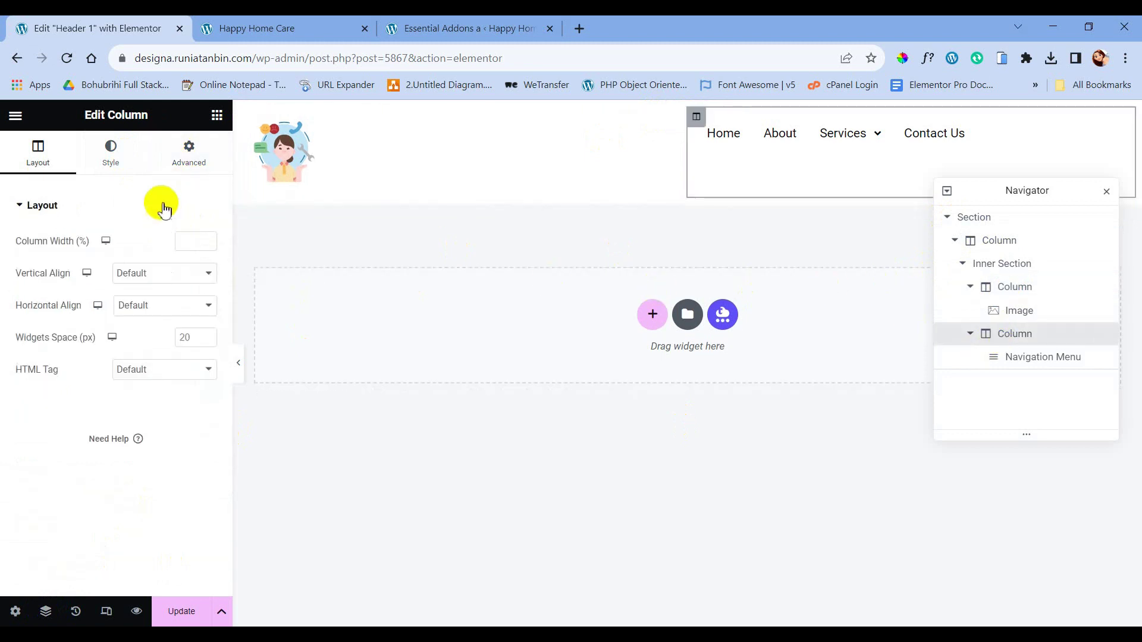
pyautogui.click(187, 156)
pyautogui.click(205, 320)
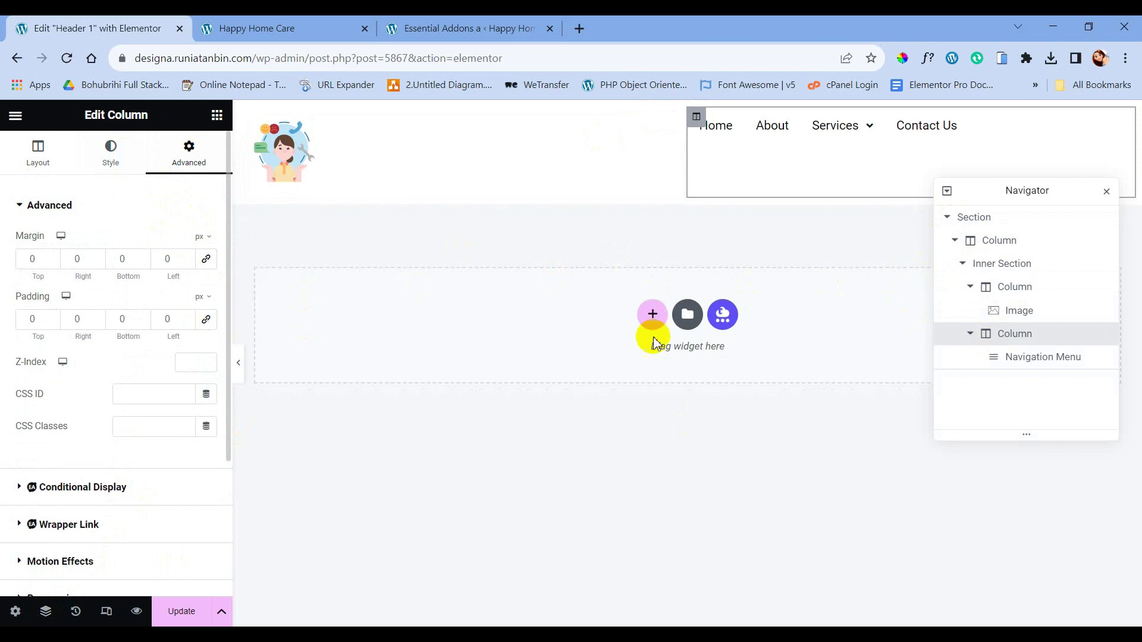
pyautogui.click(1005, 263)
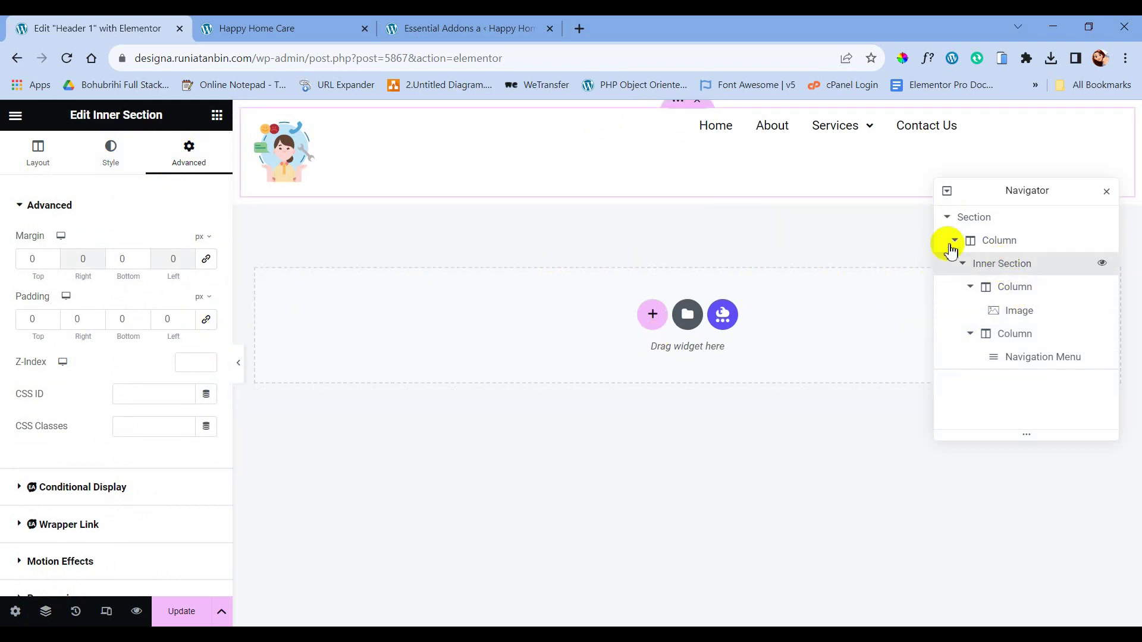
# Set the vertical alignment of both inner columns to Middle and preview the header at full width
pyautogui.click(249, 118)
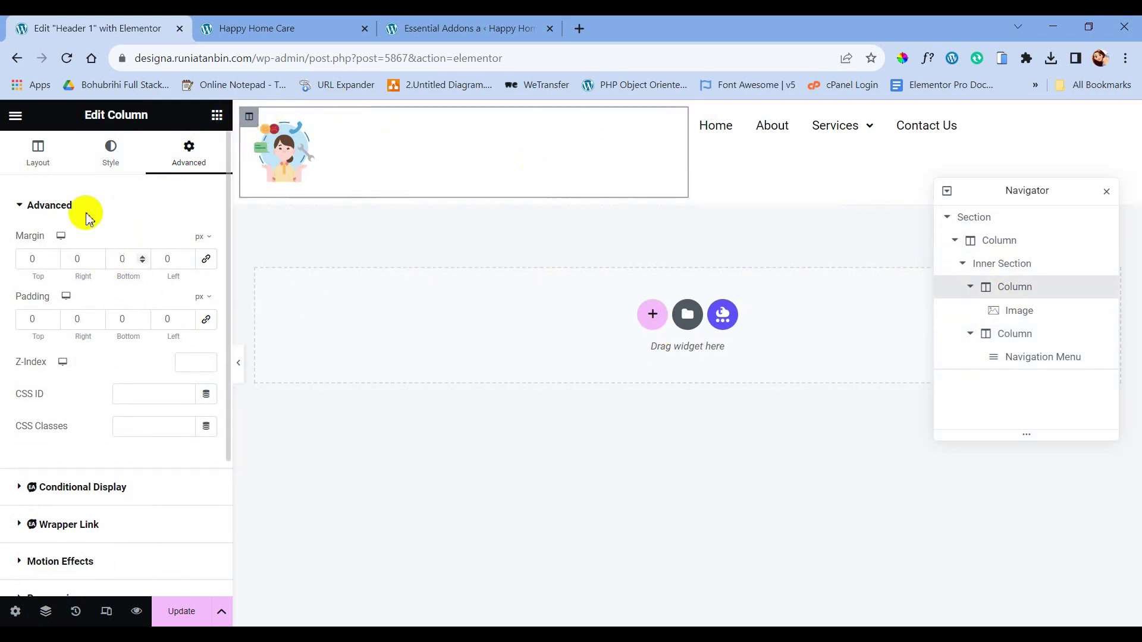
pyautogui.click(42, 156)
pyautogui.click(139, 273)
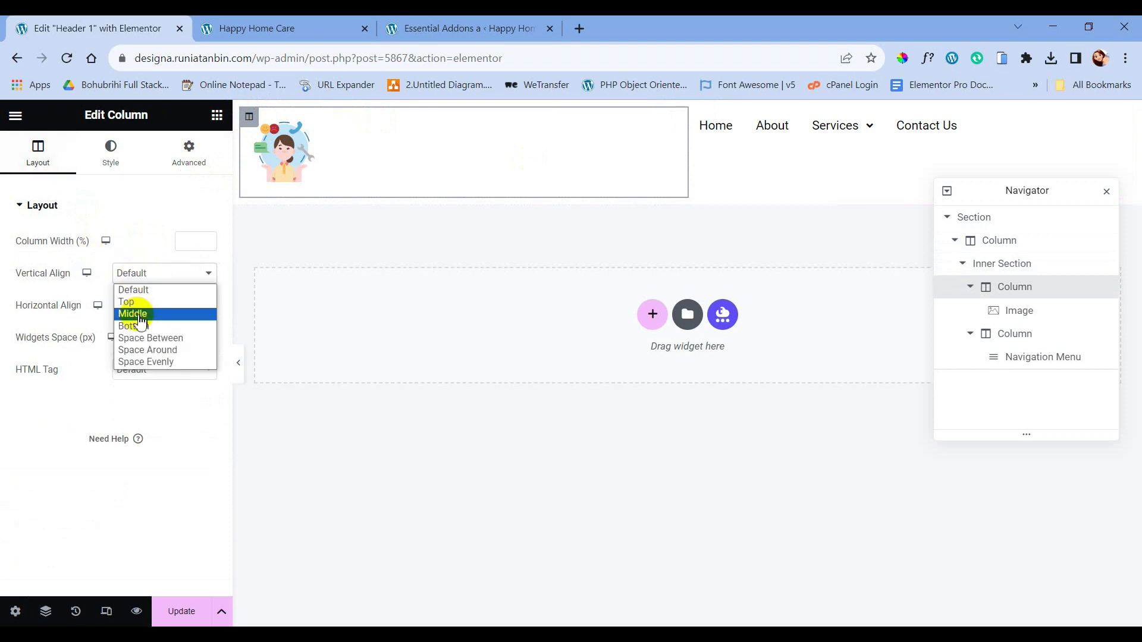
pyautogui.click(133, 313)
pyautogui.click(697, 118)
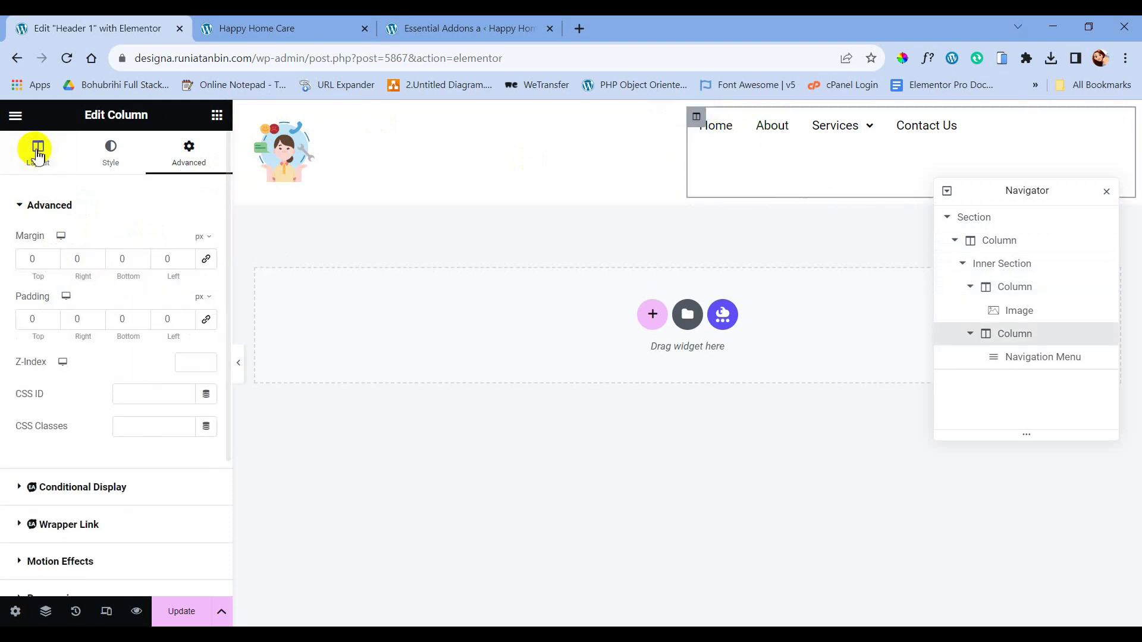
pyautogui.click(40, 157)
pyautogui.click(134, 274)
pyautogui.click(136, 314)
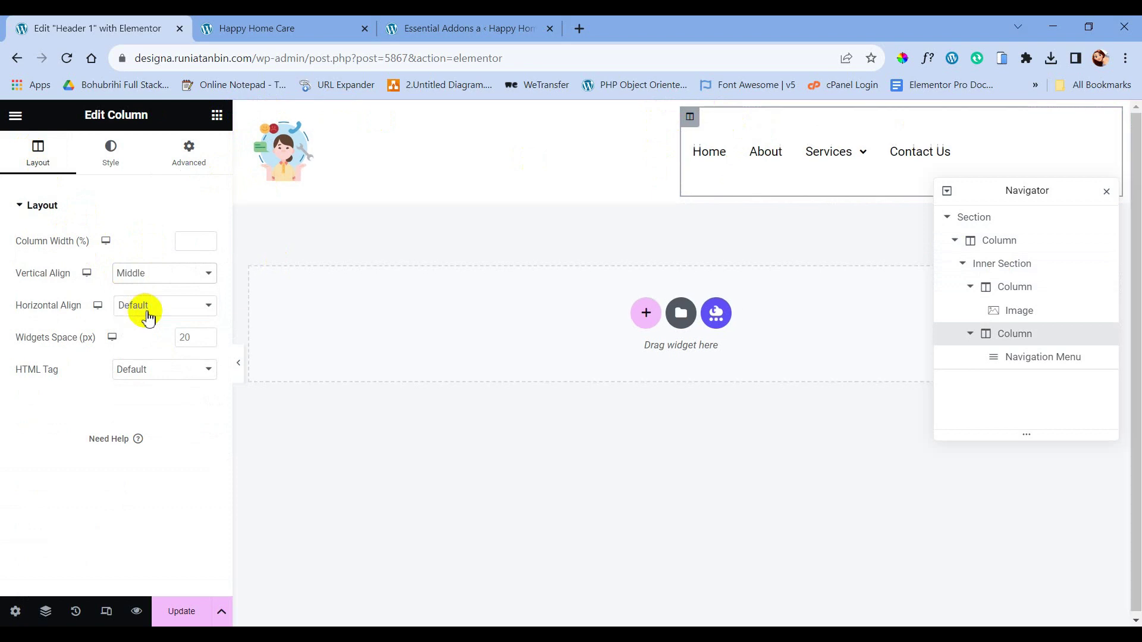
pyautogui.click(239, 368)
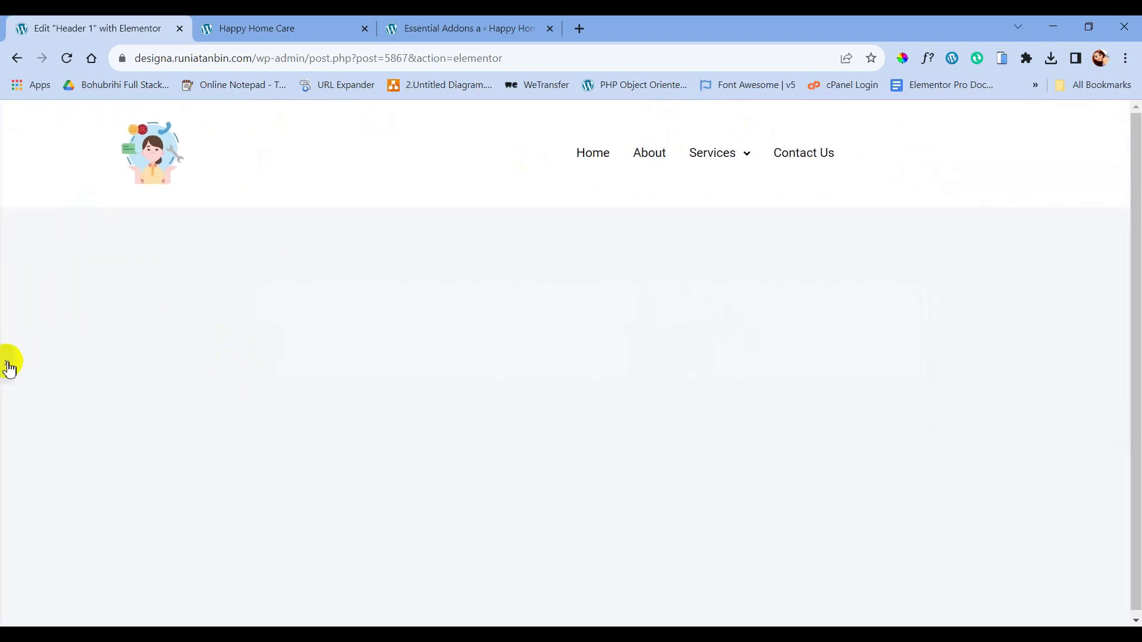
pyautogui.click(7, 364)
# Align the Navigation Menu's items to the right in its horizontal layout
pyautogui.click(989, 152)
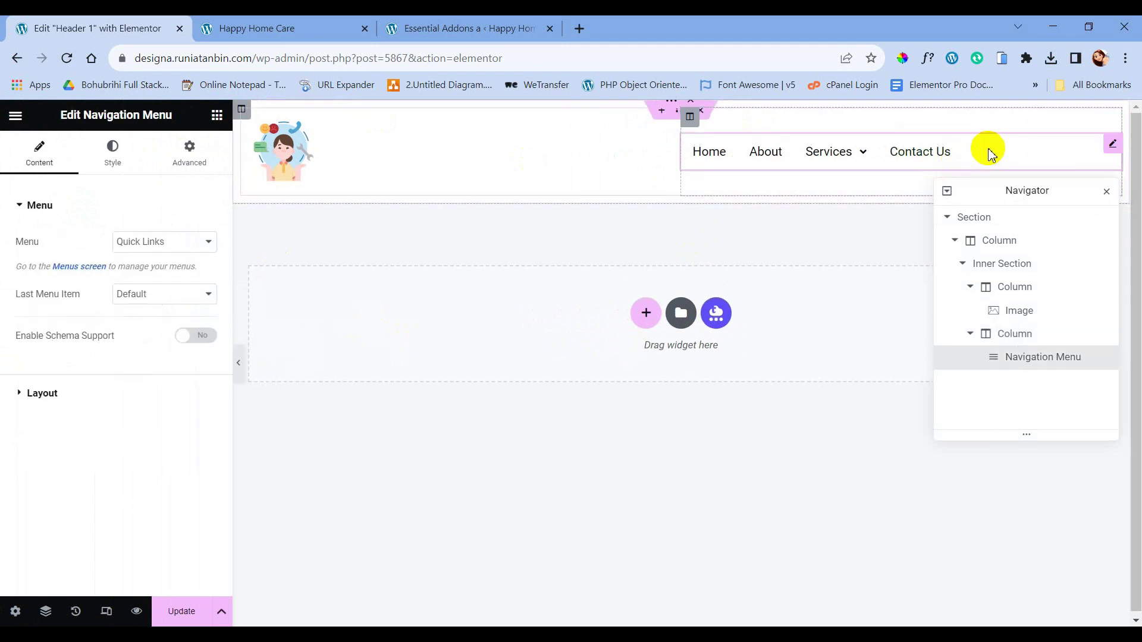
pyautogui.click(108, 165)
pyautogui.scroll(-2, 119, 216)
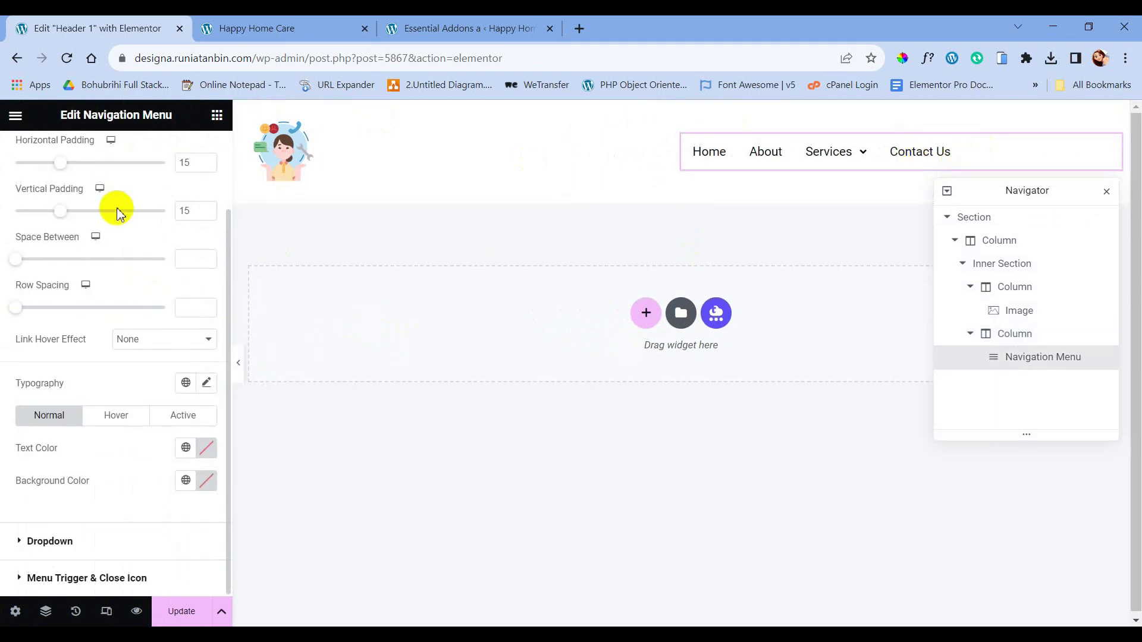
pyautogui.scroll(2, 116, 210)
pyautogui.click(42, 153)
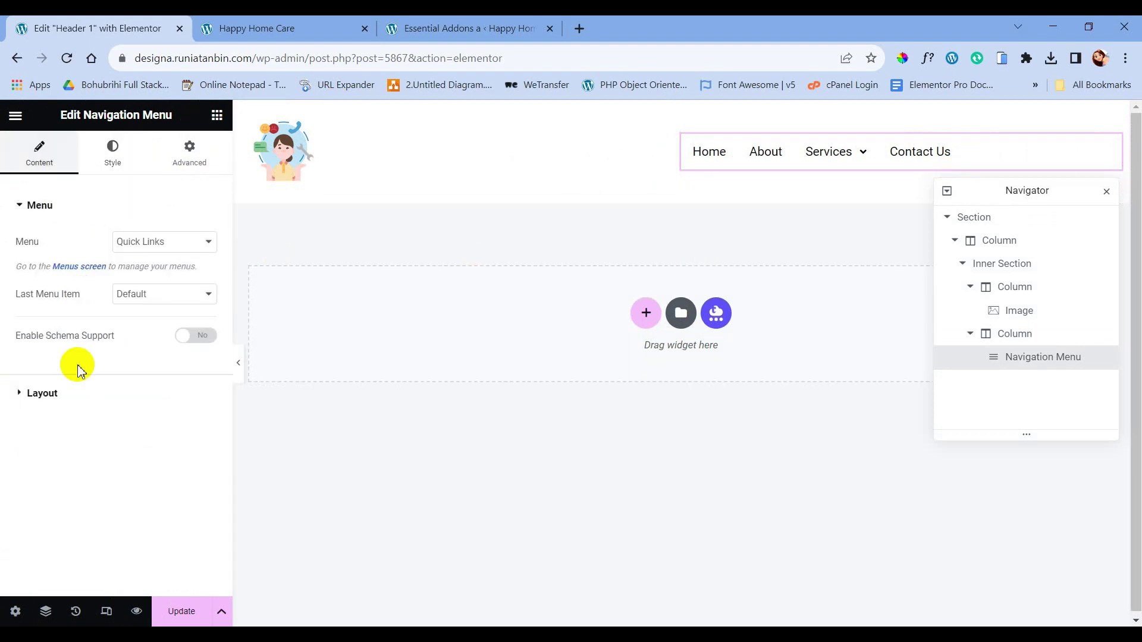
pyautogui.click(49, 403)
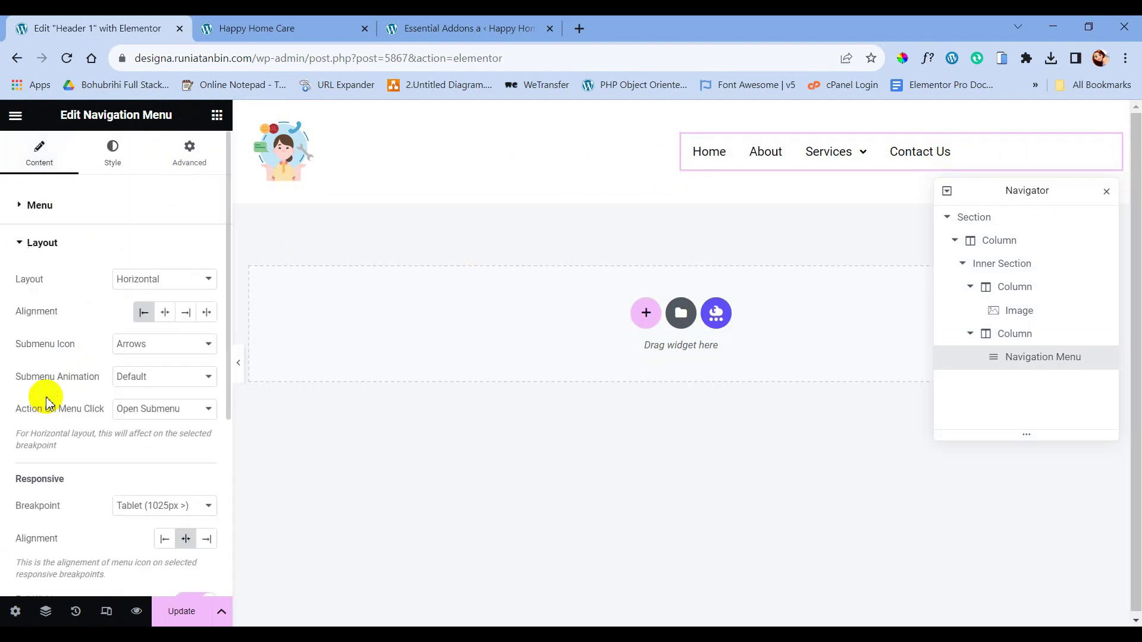
pyautogui.click(187, 313)
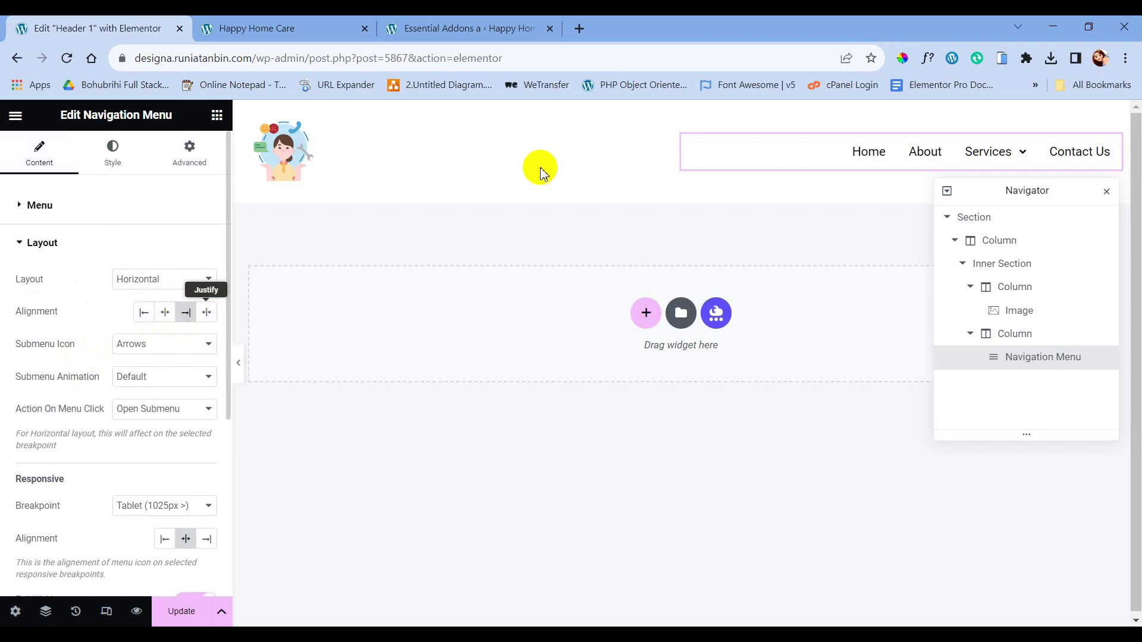
# Set the outer section's height to Min Height with a minimum height of 0 px
pyautogui.click(977, 214)
pyautogui.click(38, 151)
pyautogui.click(133, 356)
pyautogui.click(142, 396)
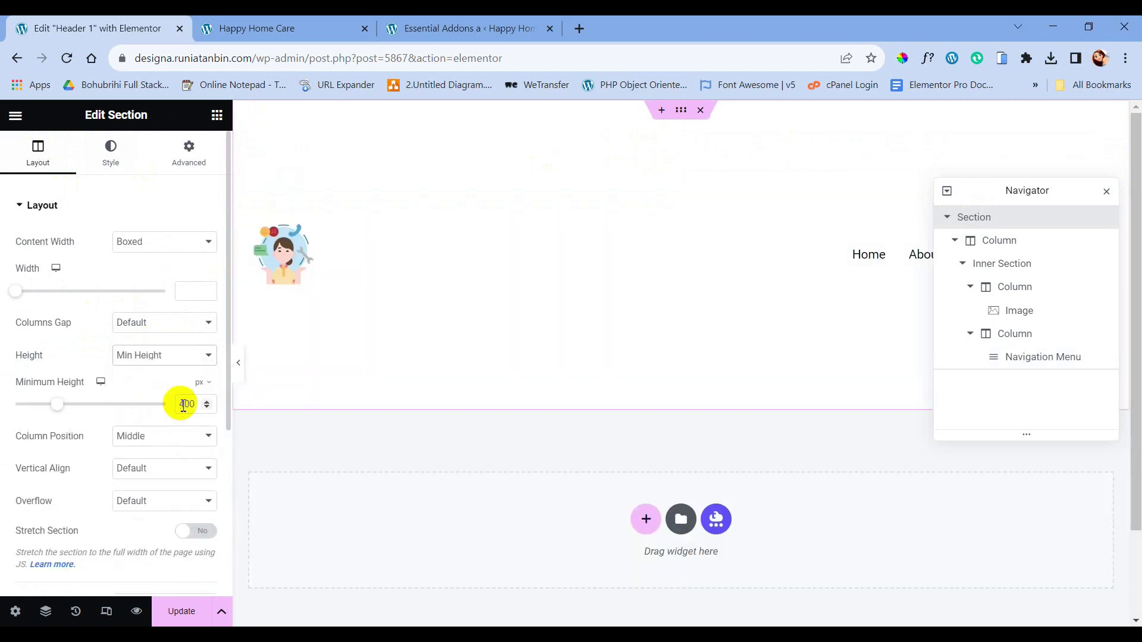
pyautogui.moveTo(56, 402); pyautogui.dragTo(13, 403)
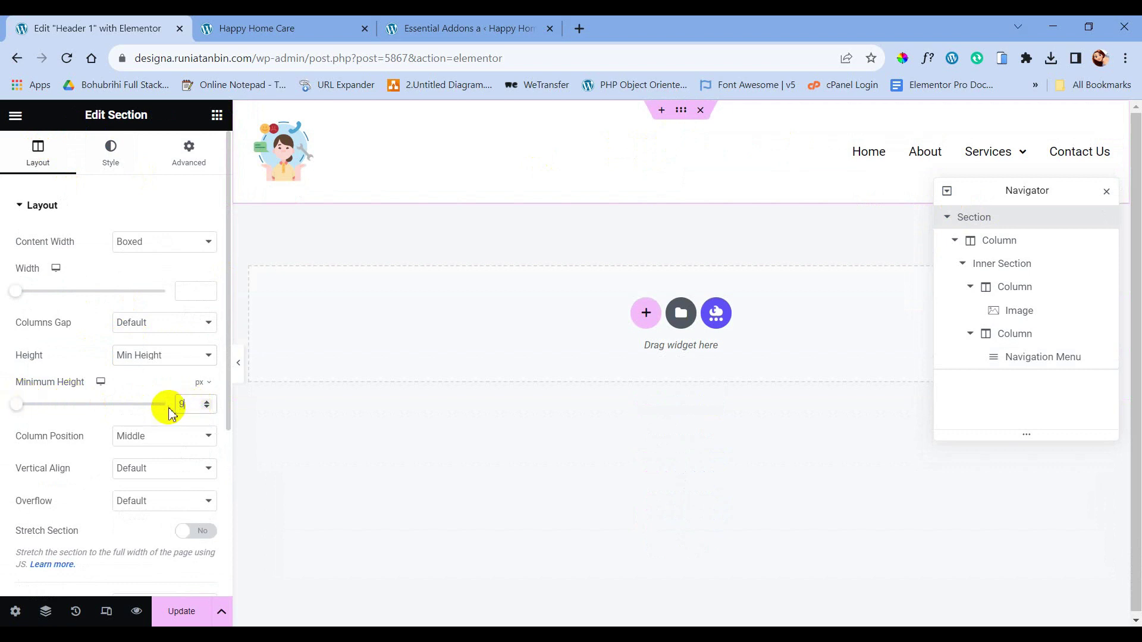
# Unlink the outer section's margin values and set the outer column's margin and padding to 0 on all sides
pyautogui.click(213, 154)
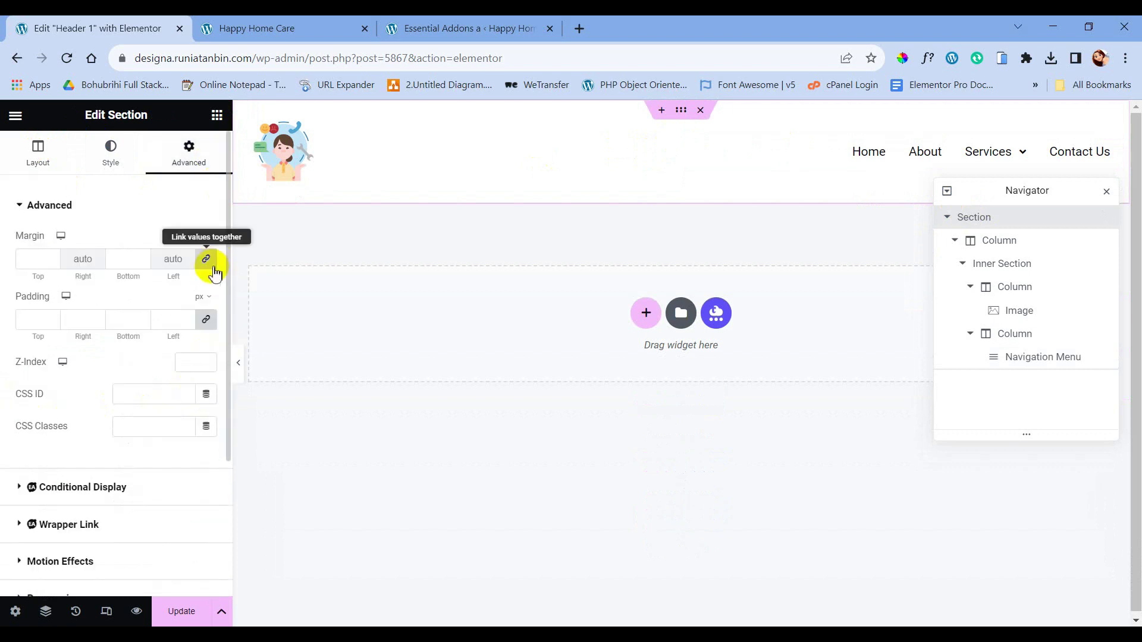
pyautogui.click(987, 247)
pyautogui.click(188, 150)
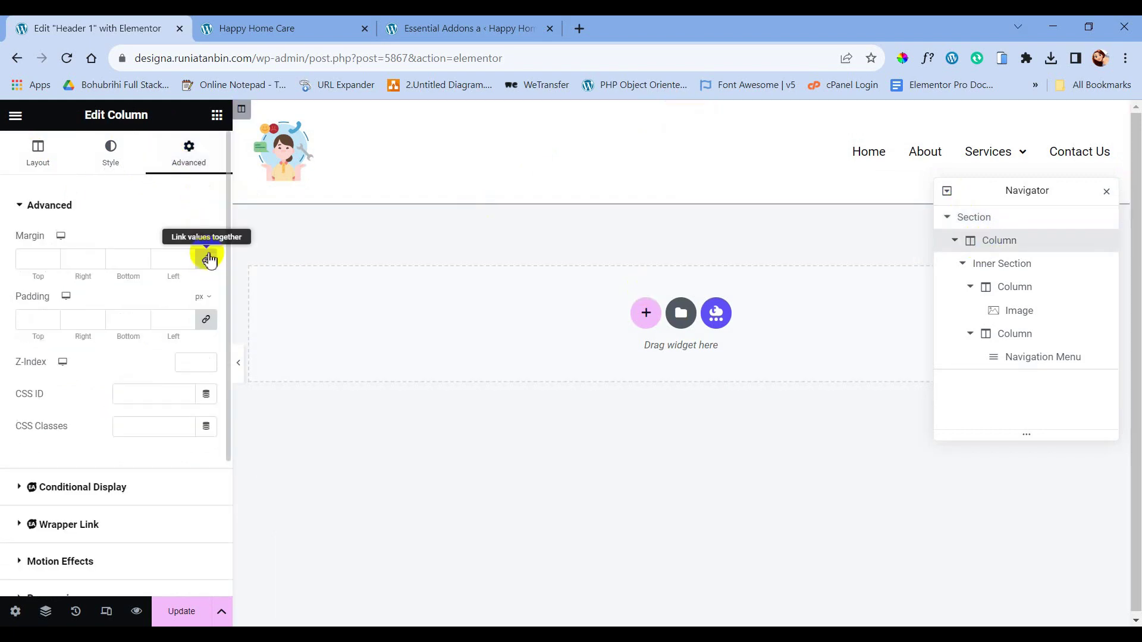
pyautogui.click(207, 321)
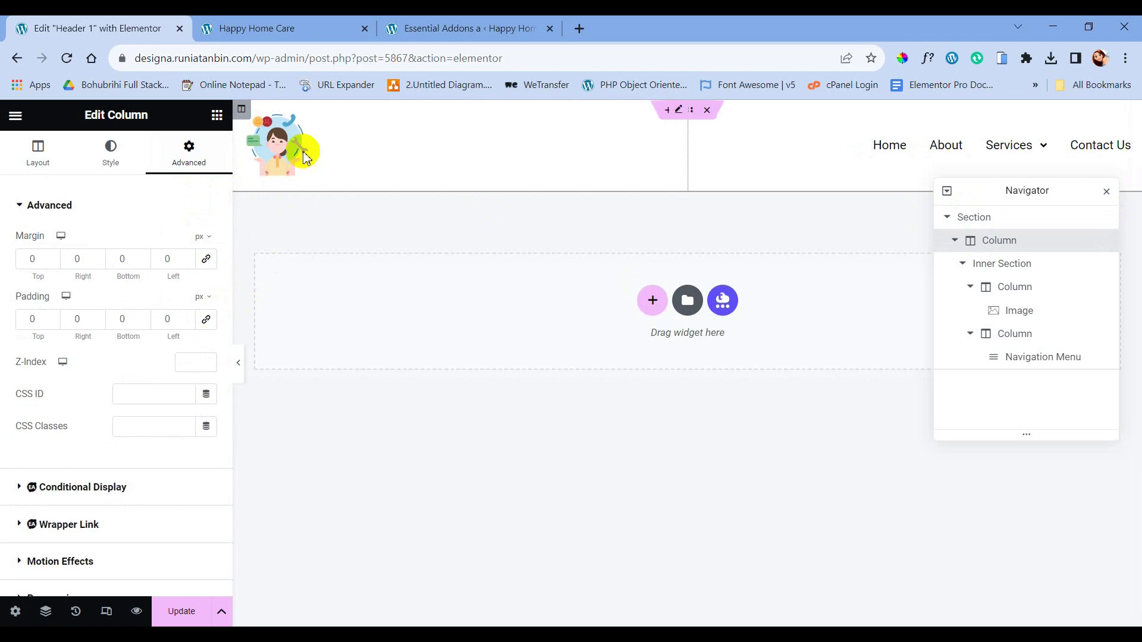
# Set the logo image's width to 16% and preview the header at full width
pyautogui.click(277, 144)
pyautogui.click(116, 154)
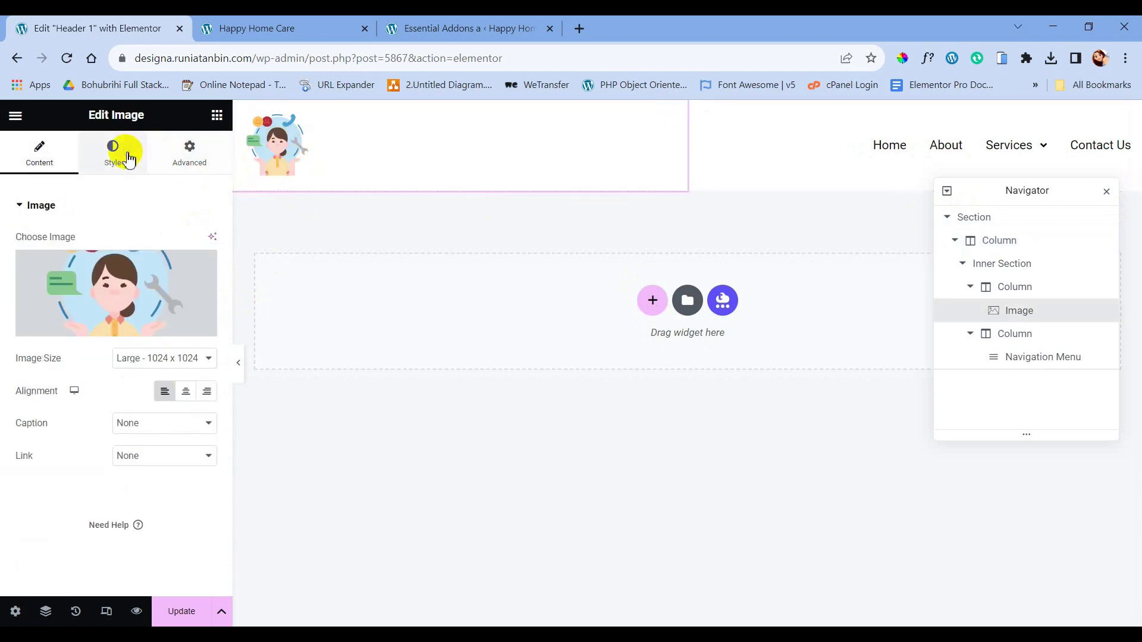
pyautogui.moveTo(45, 262); pyautogui.dragTo(40, 262)
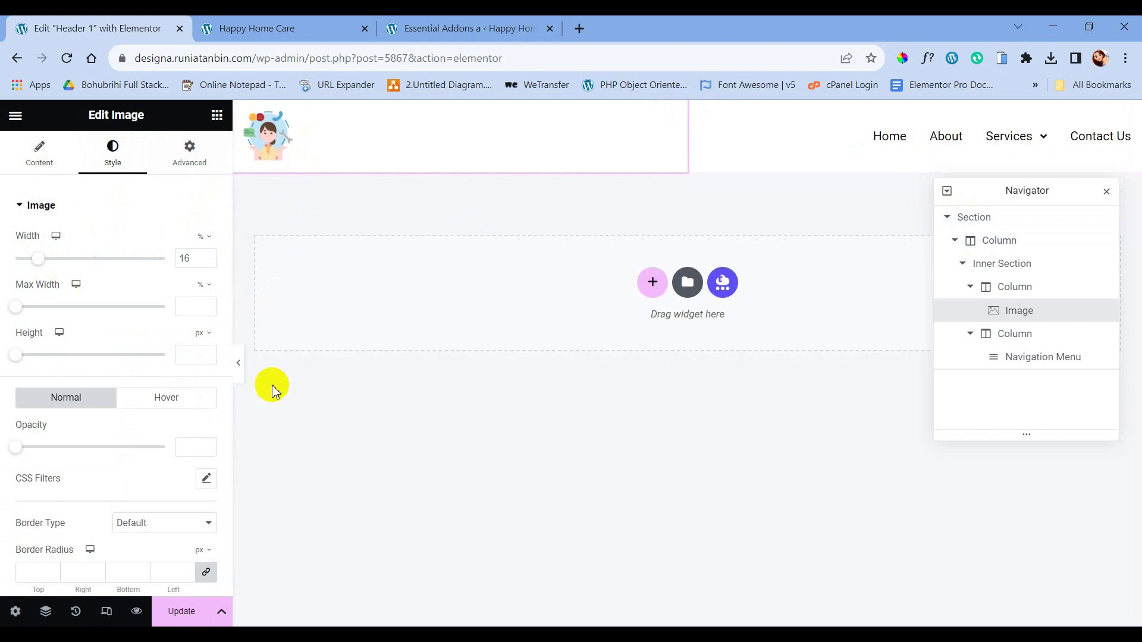
pyautogui.click(241, 370)
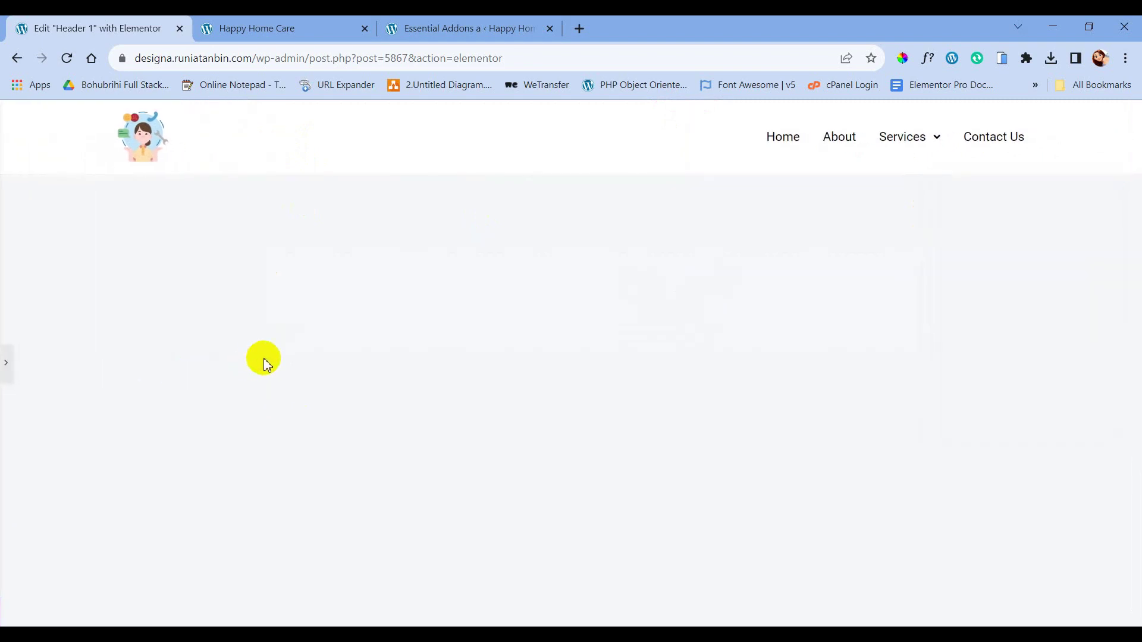
pyautogui.click(5, 375)
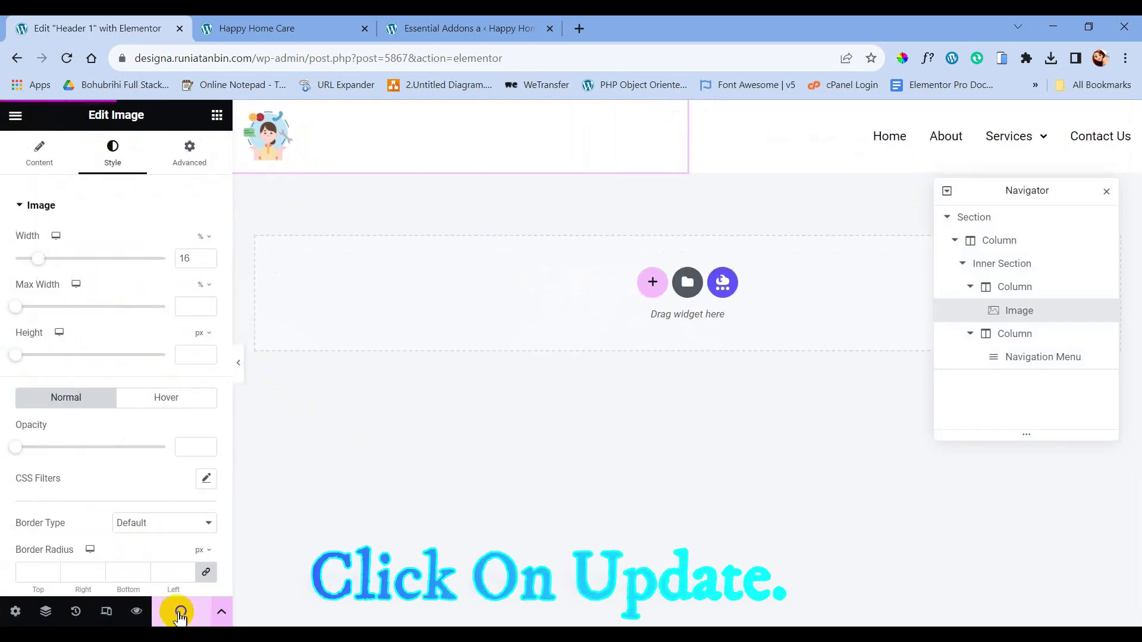
# Save the header and check its logo and navigation menu on the live Happy Home Care site
pyautogui.click(181, 617)
pyautogui.click(278, 38)
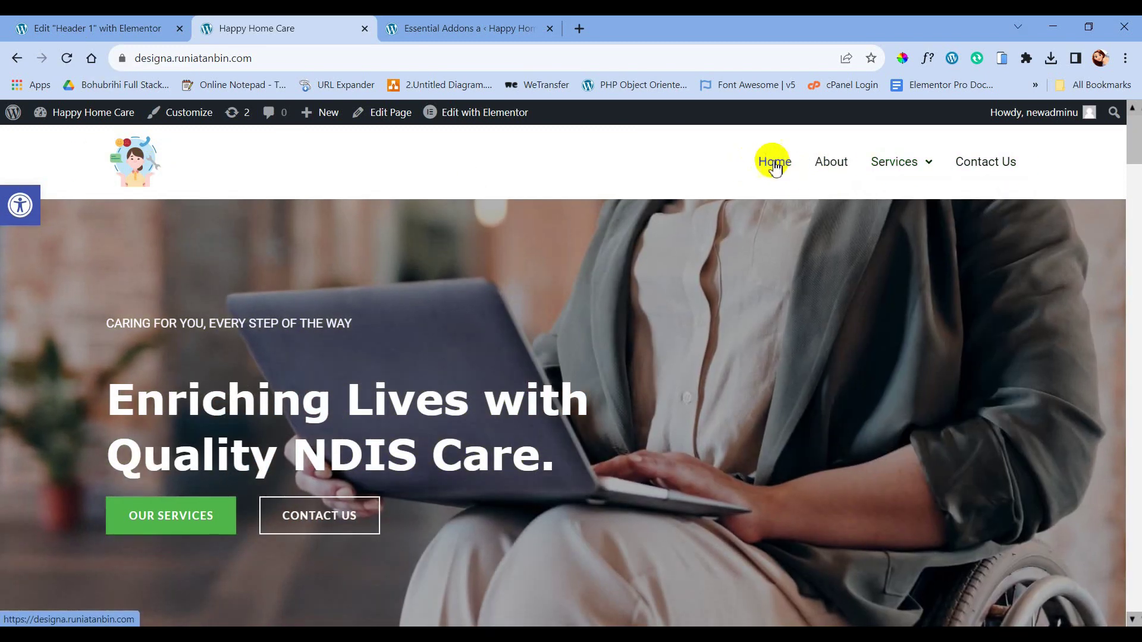
pyautogui.moveTo(874, 162)
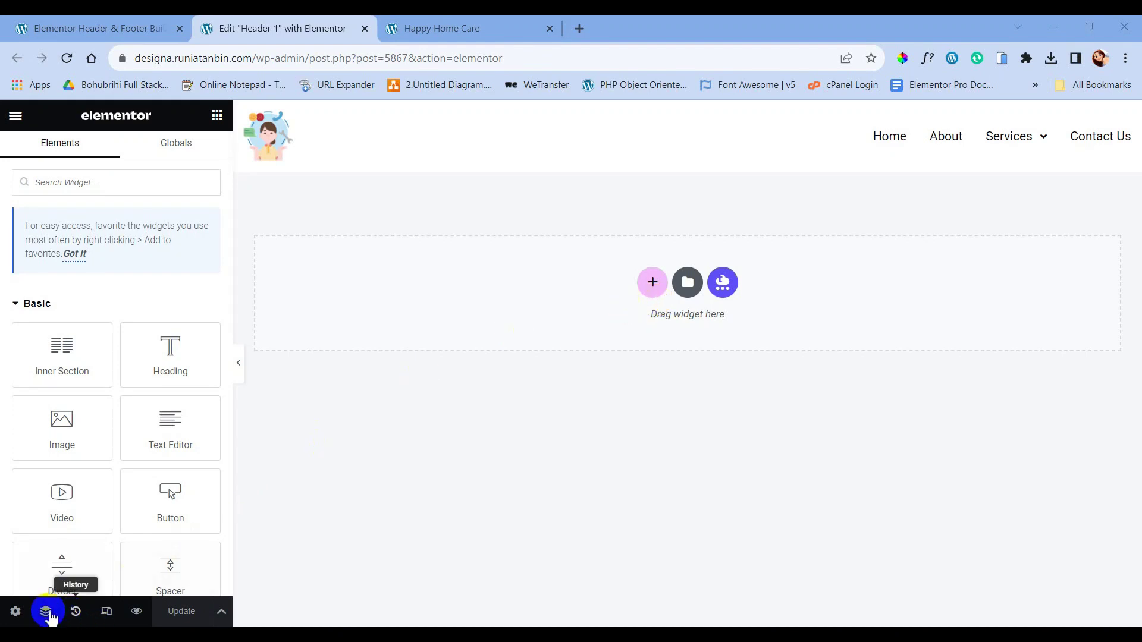
# Switch the header to tablet preview and test the hamburger menu, opening and closing its Services submenu
pyautogui.click(107, 612)
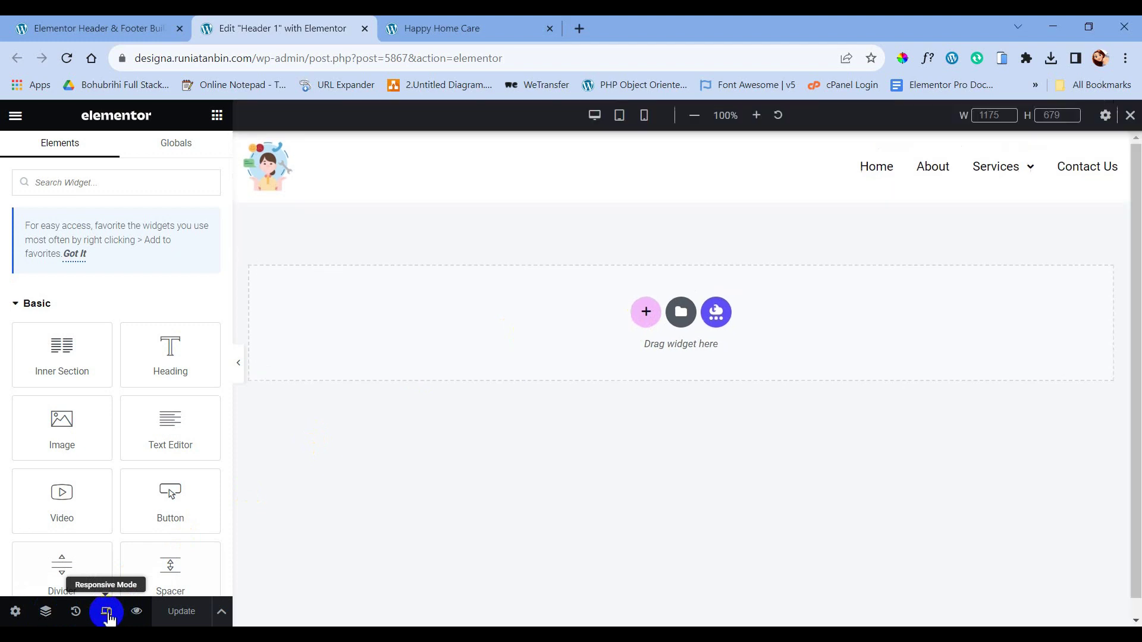
pyautogui.click(621, 116)
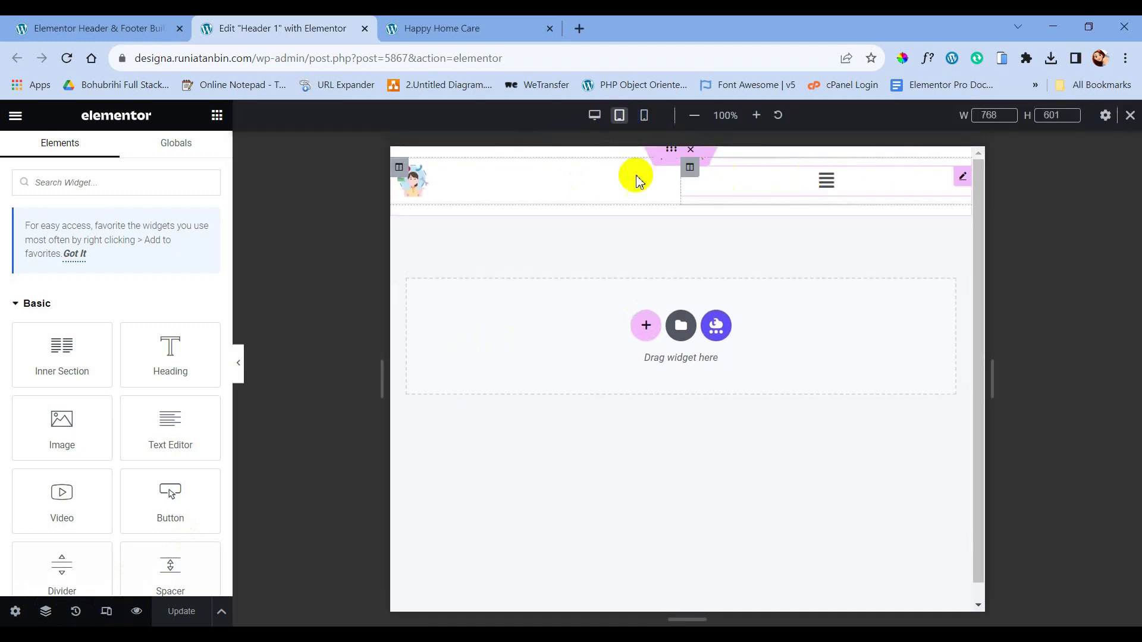
pyautogui.click(826, 182)
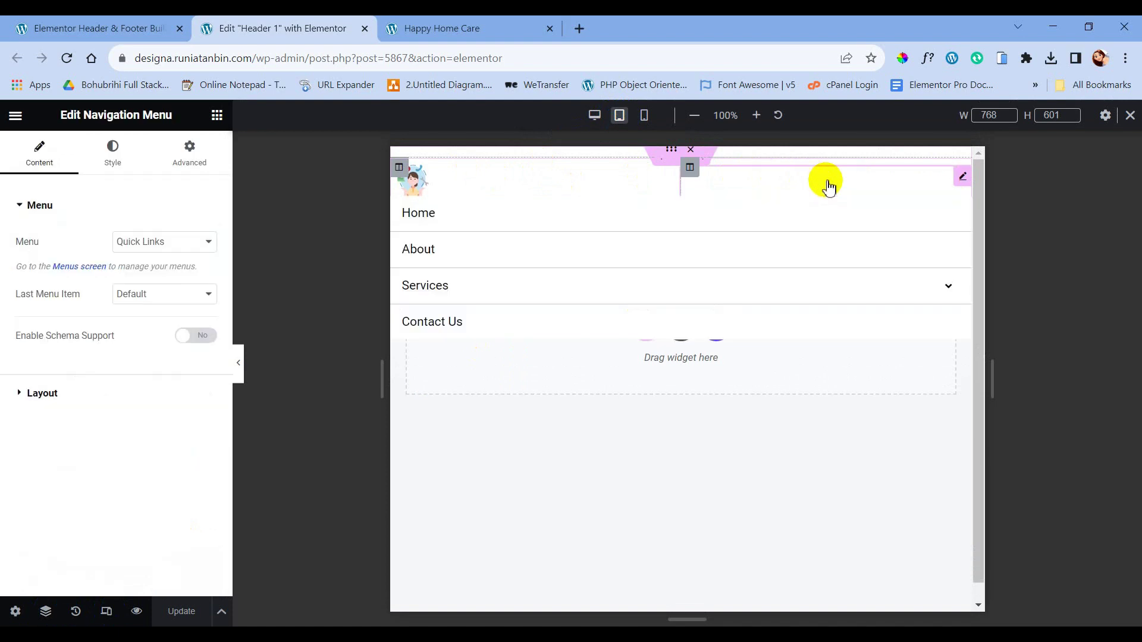
pyautogui.click(948, 287)
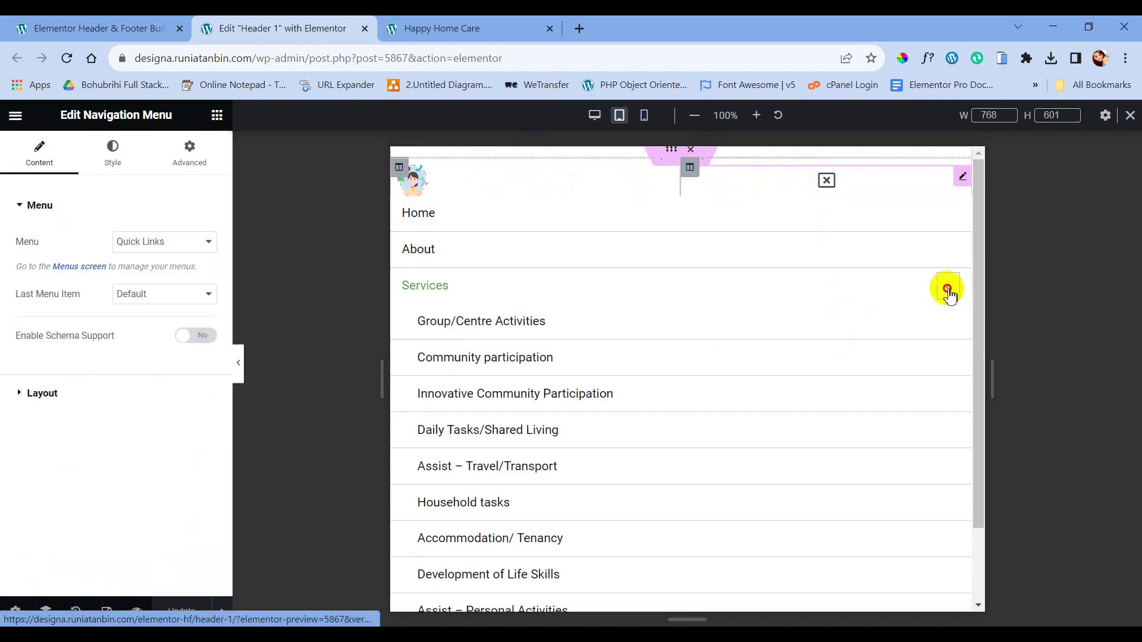
pyautogui.click(948, 289)
pyautogui.click(827, 180)
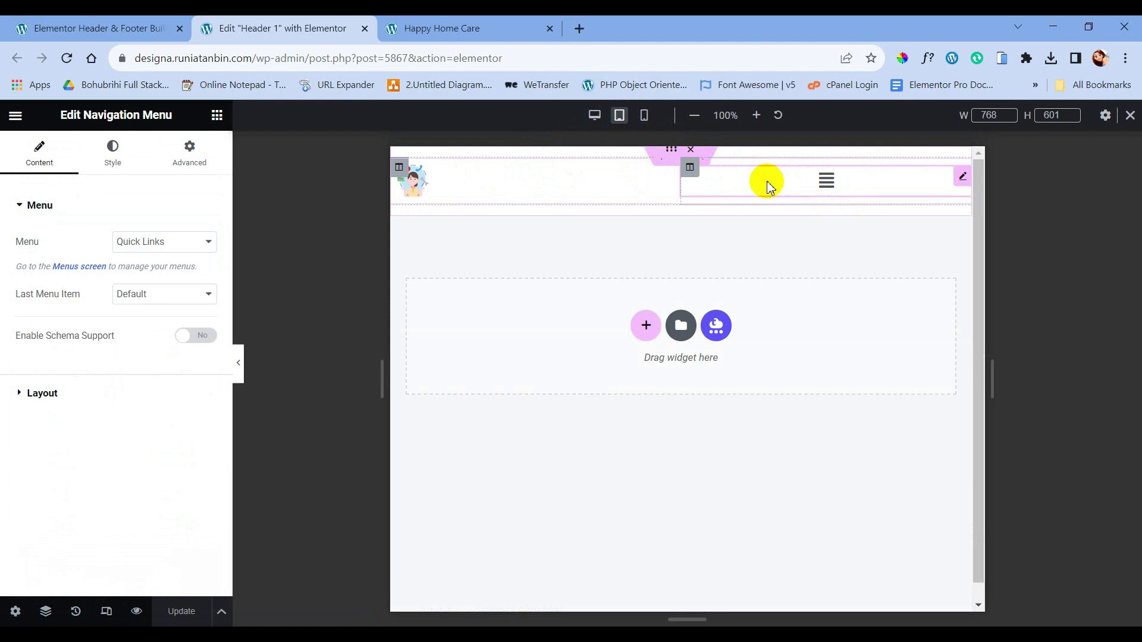
# Review the Navigation Menu's style, layout and advanced settings in tablet view and preview the header without the editing panel
pyautogui.click(113, 156)
pyautogui.scroll(-2, 107, 186)
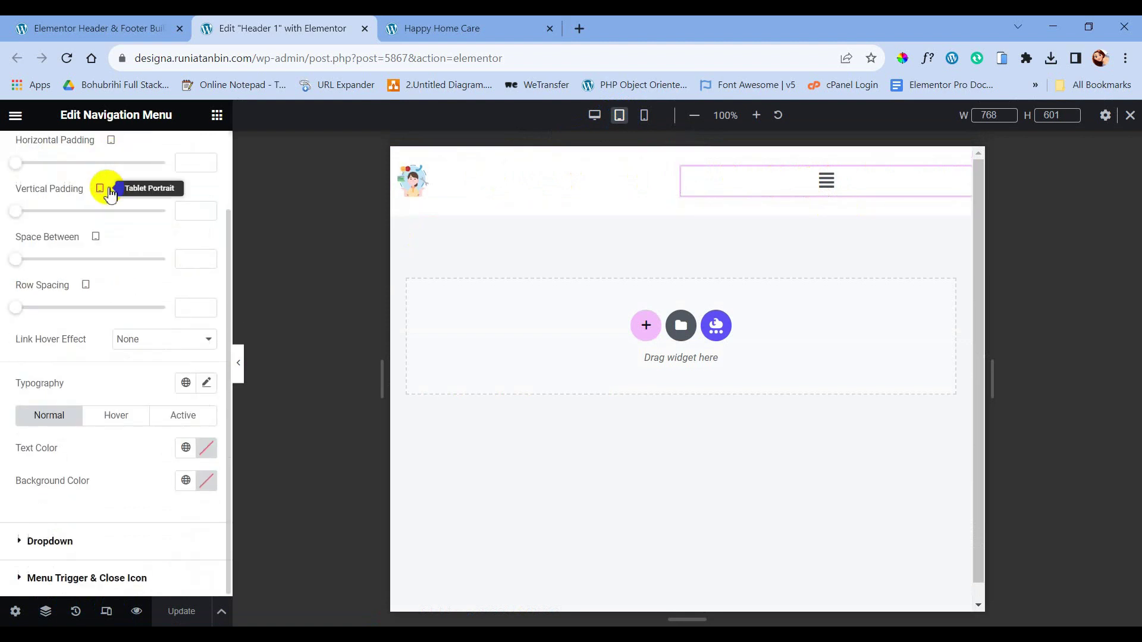
pyautogui.scroll(3, 90, 178)
pyautogui.click(36, 156)
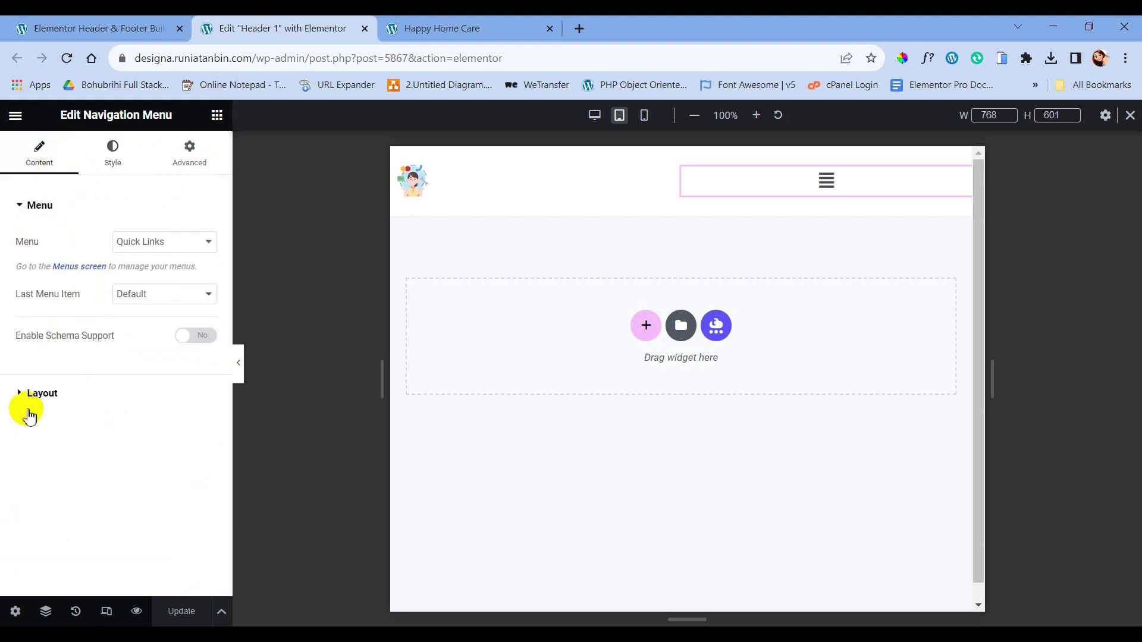
pyautogui.click(42, 393)
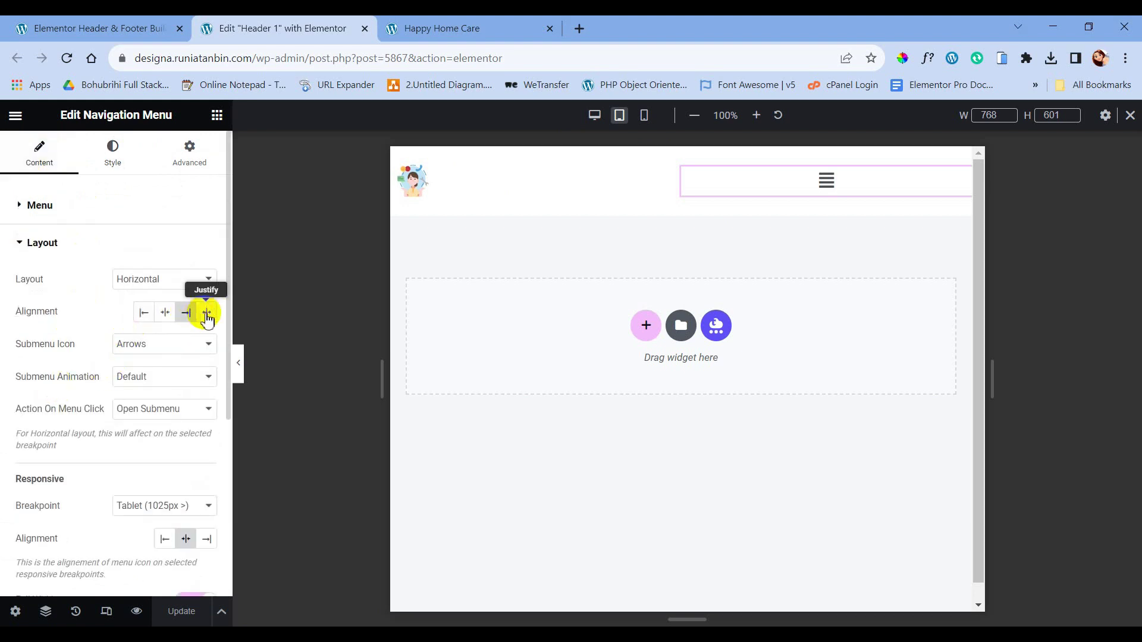
pyautogui.click(203, 160)
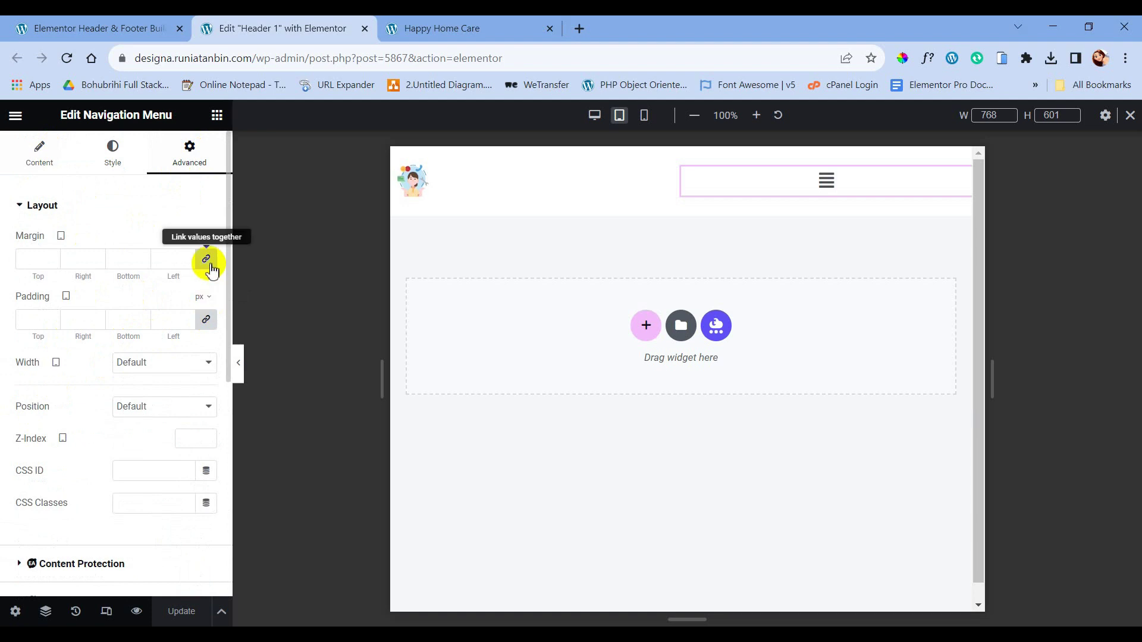
pyautogui.hotkey('ctrl', 'p')
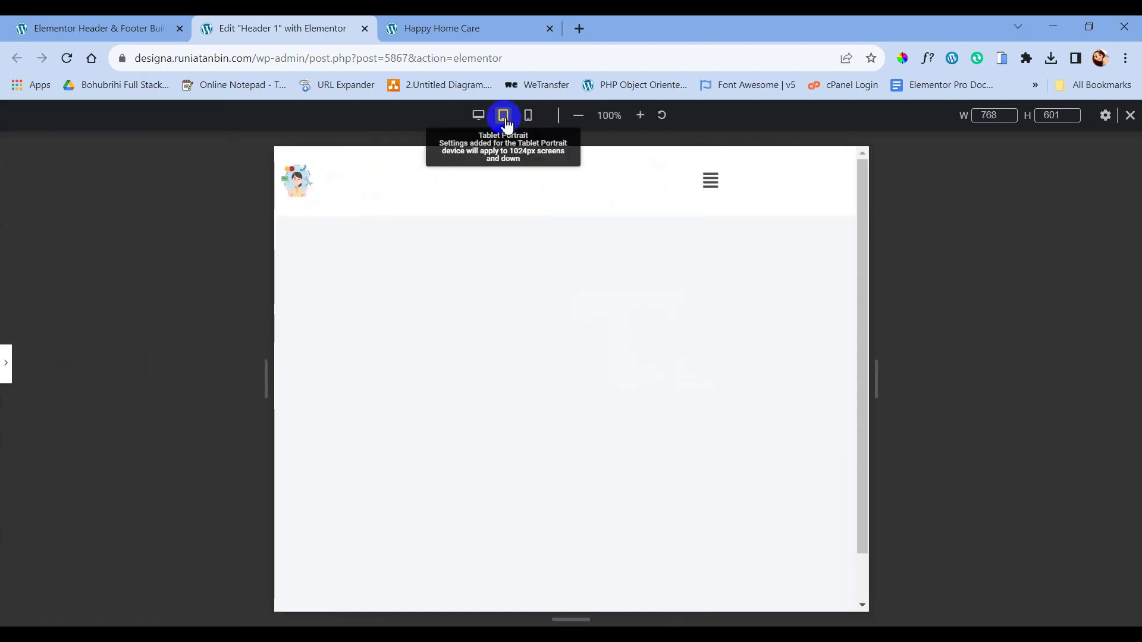
pyautogui.click(5, 365)
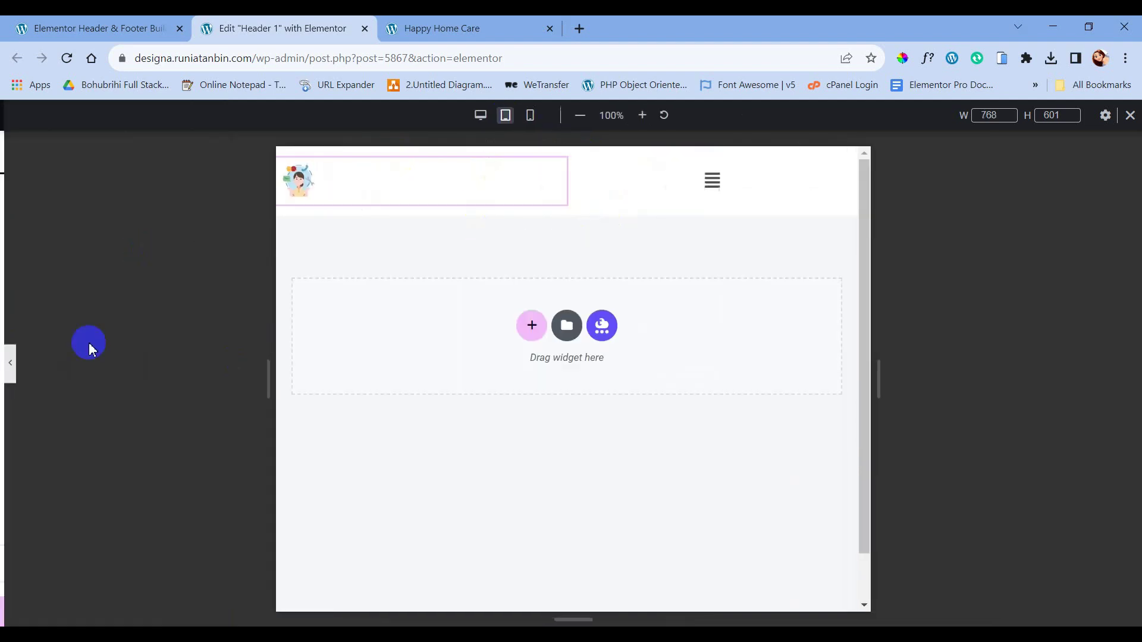
# Set the tablet column widths to 90% for the logo column and 10% for the menu column, and preview the result
pyautogui.click(399, 167)
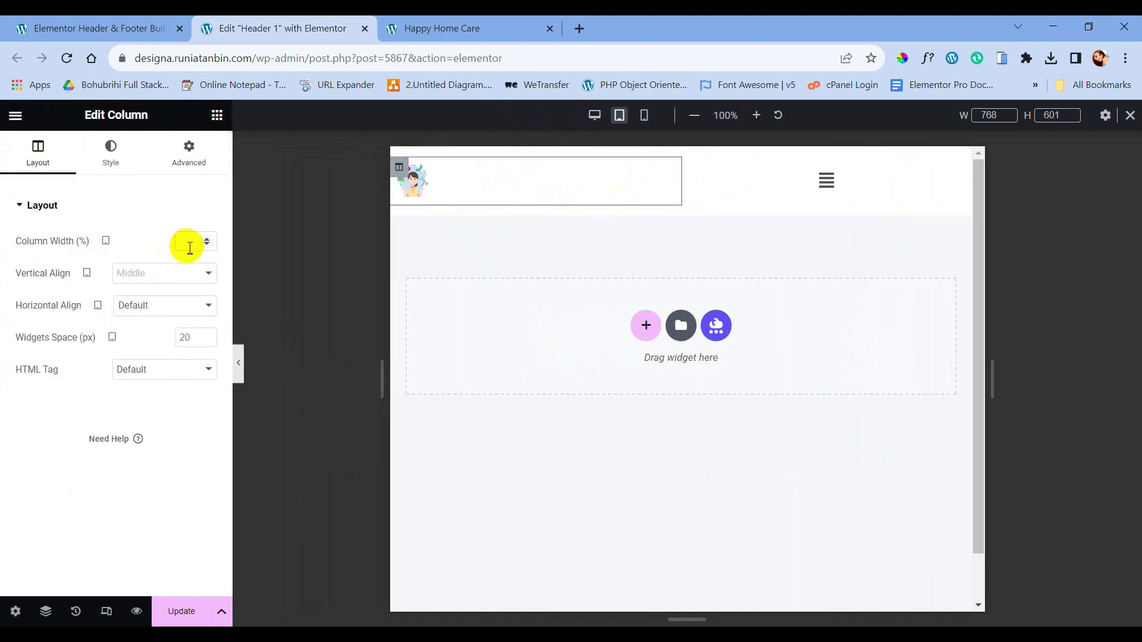
pyautogui.write('90')
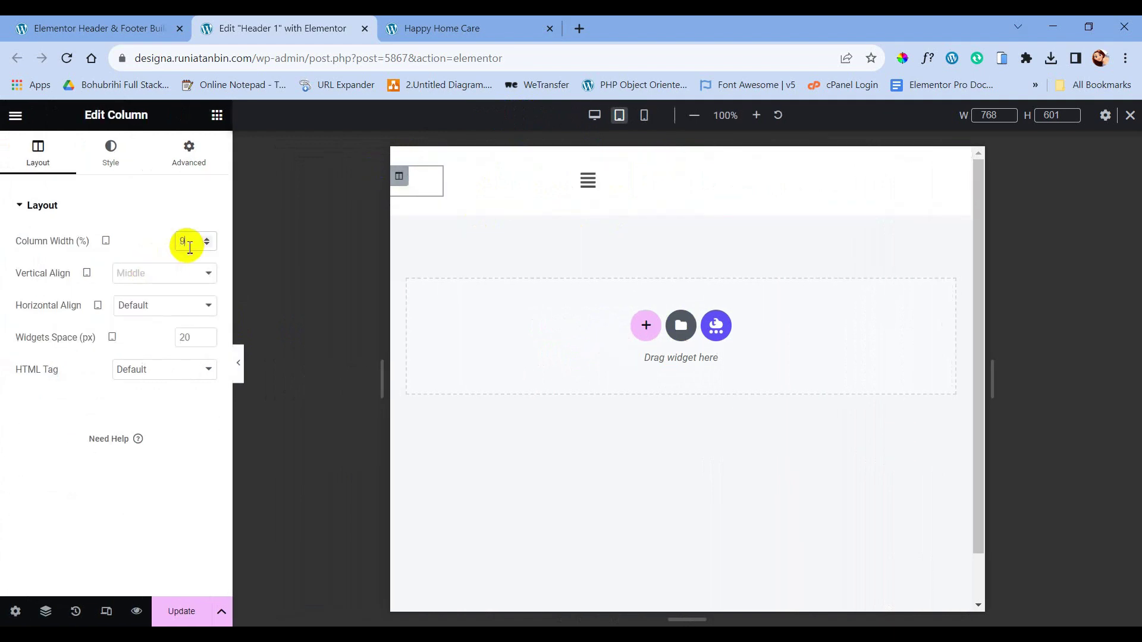
pyautogui.click(398, 239)
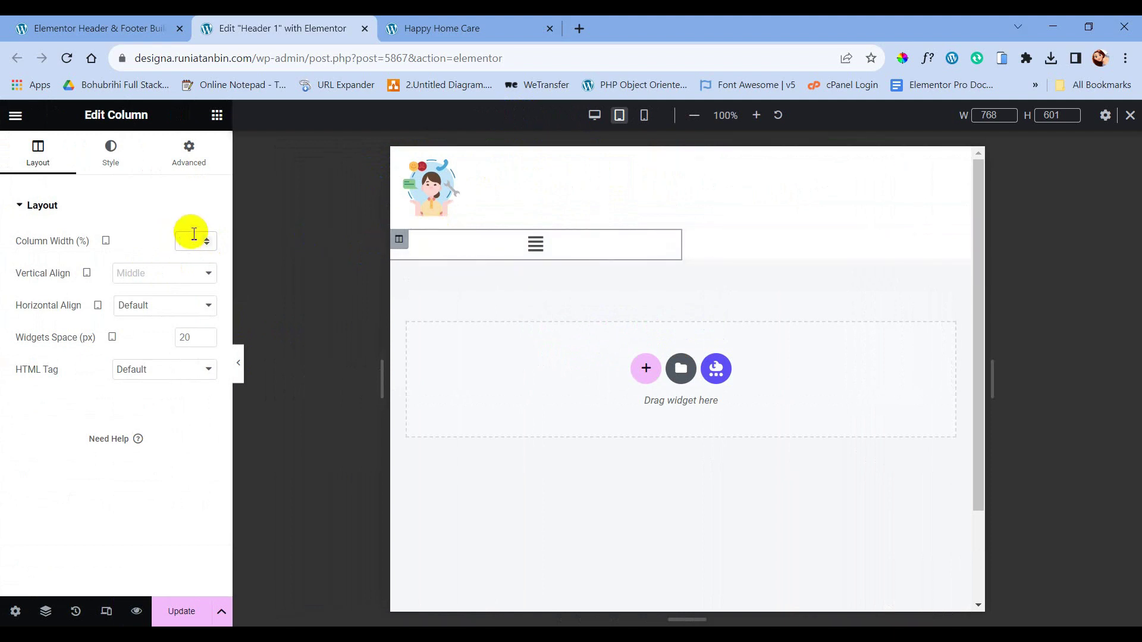
pyautogui.write('10')
pyautogui.click(258, 365)
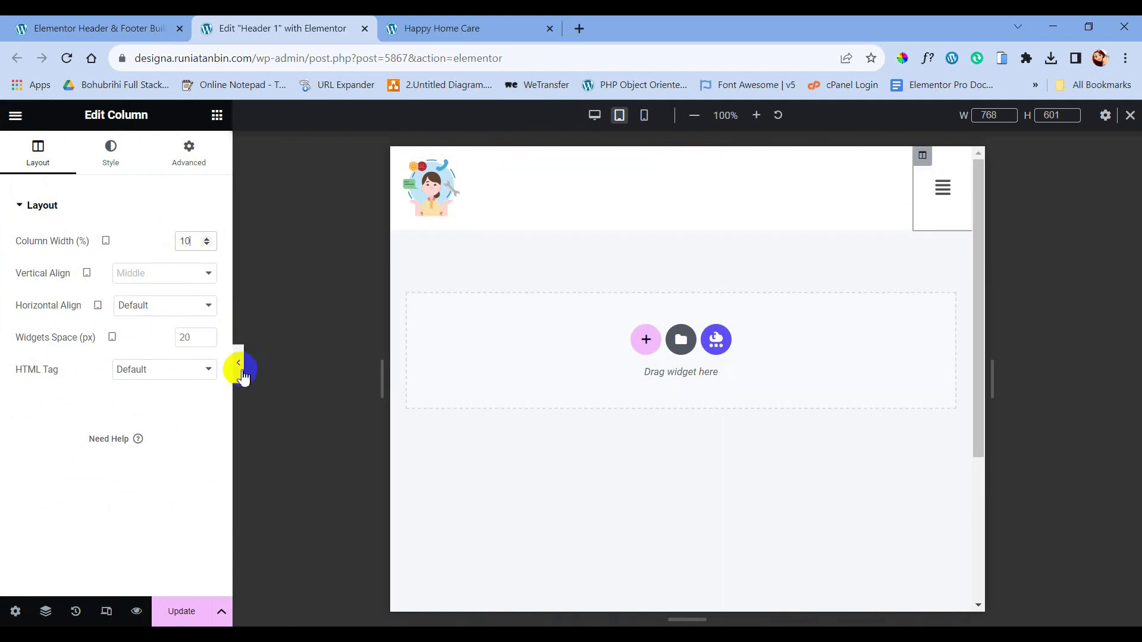
pyautogui.click(240, 366)
pyautogui.click(828, 188)
pyautogui.hotkey('ctrl', 'p')
# In mobile view, set the logo column's width to 85% and the menu column's width to 15%
pyautogui.click(644, 115)
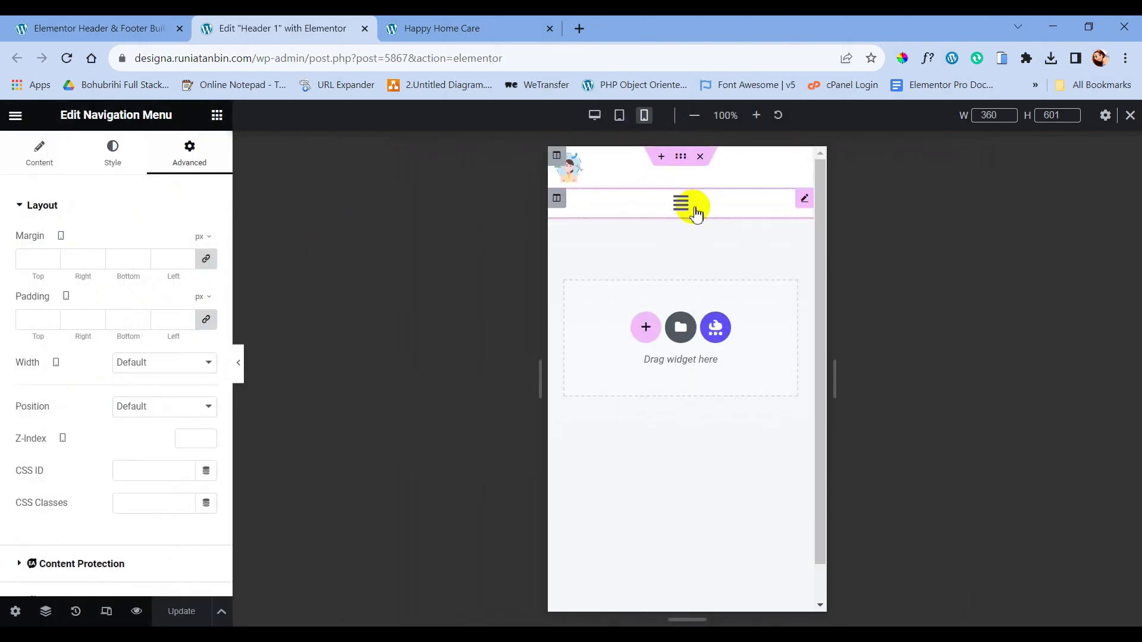
pyautogui.click(556, 156)
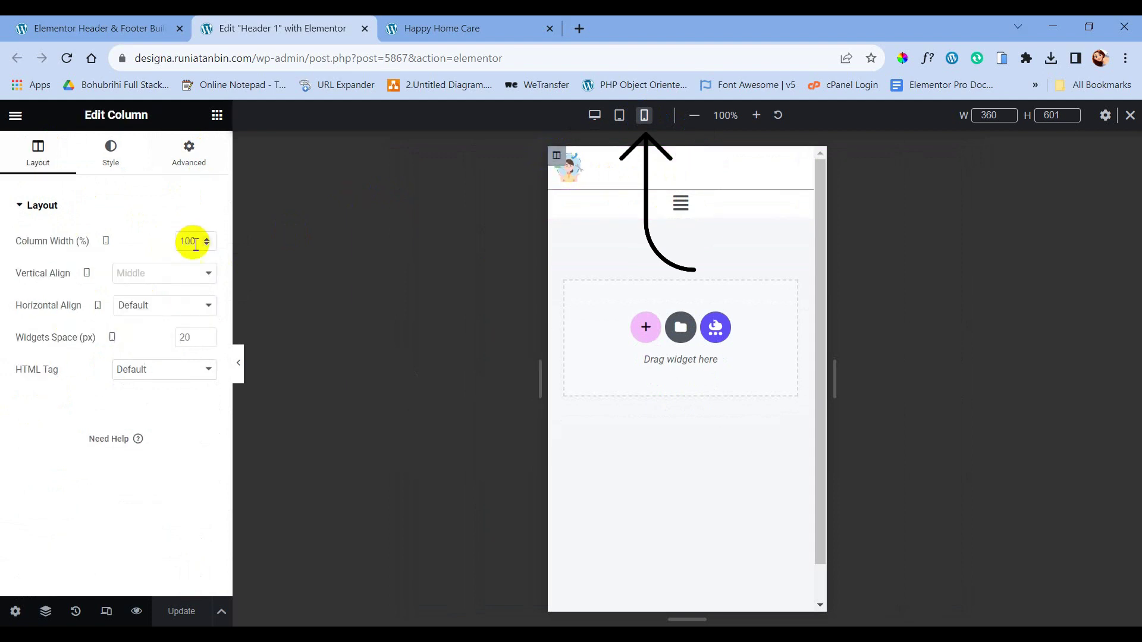
pyautogui.click(187, 241)
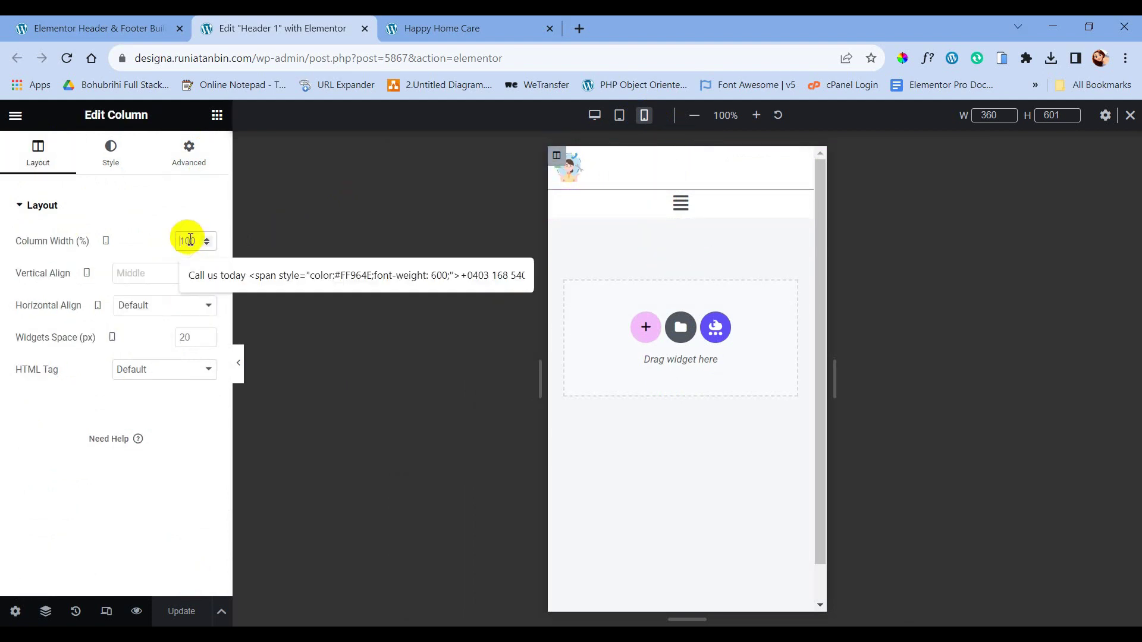
pyautogui.hotkey('ctrl', 'a')
pyautogui.write('30')
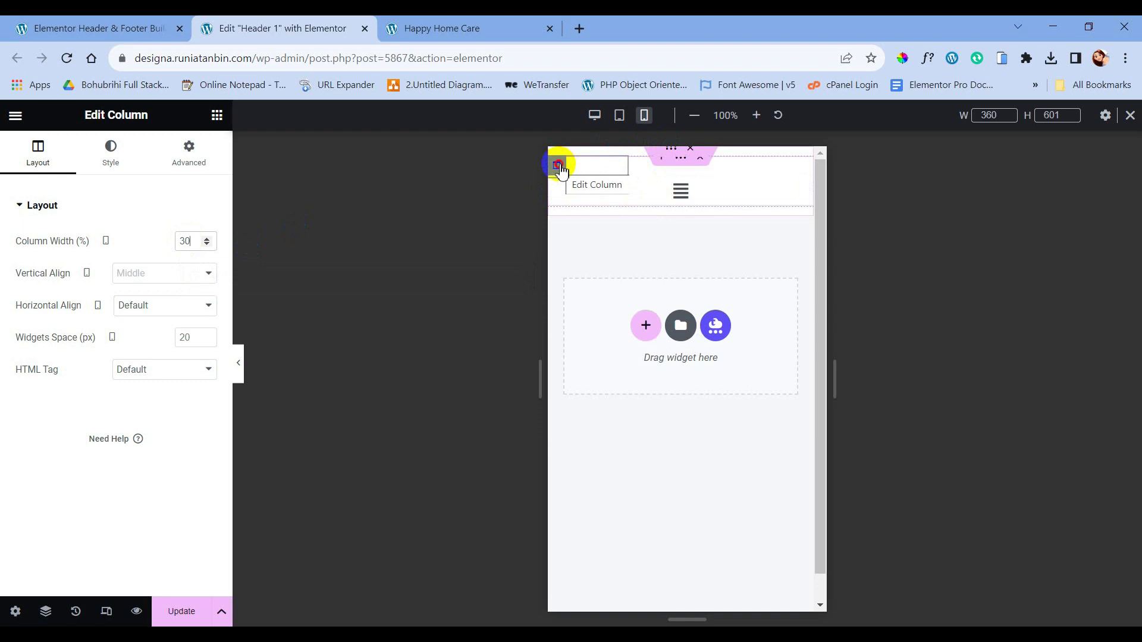
pyautogui.click(196, 240)
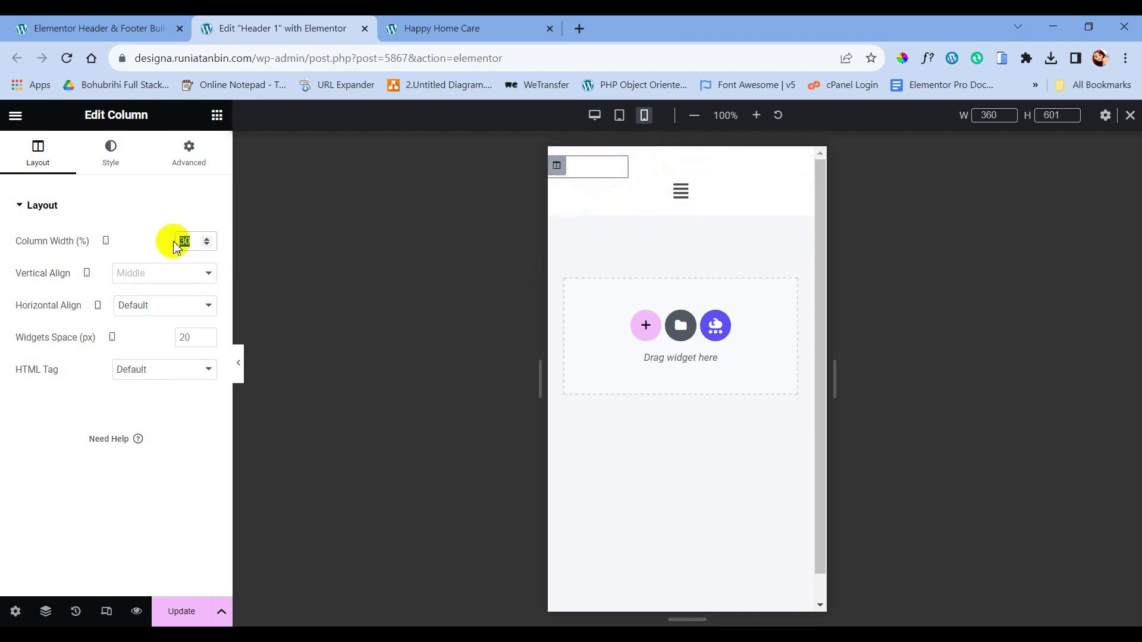
pyautogui.write('85')
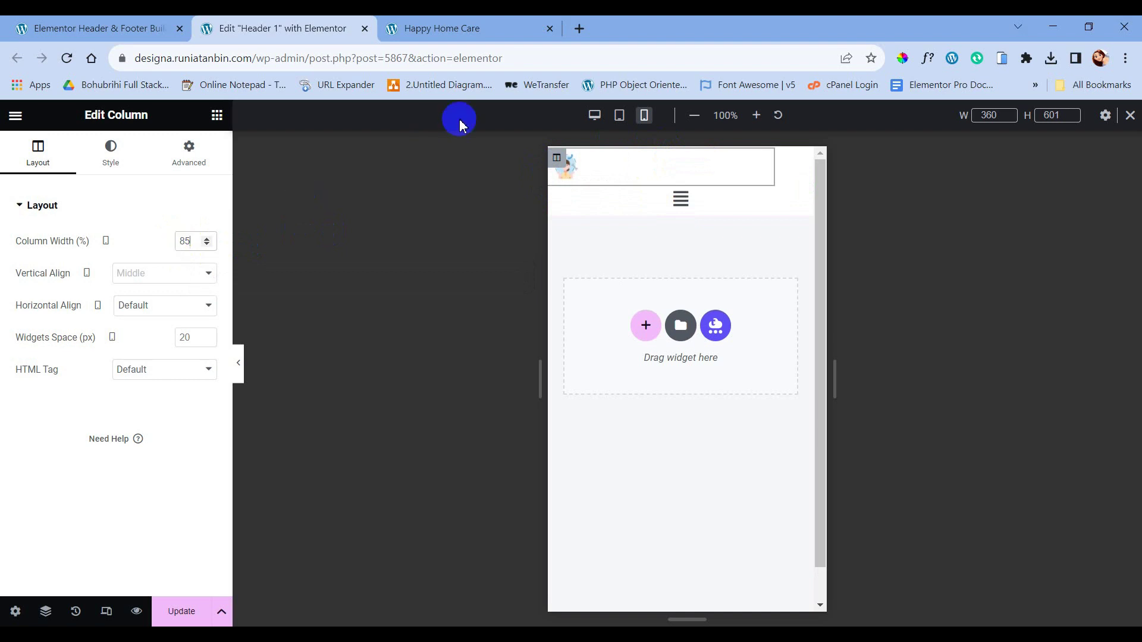
pyautogui.click(206, 239)
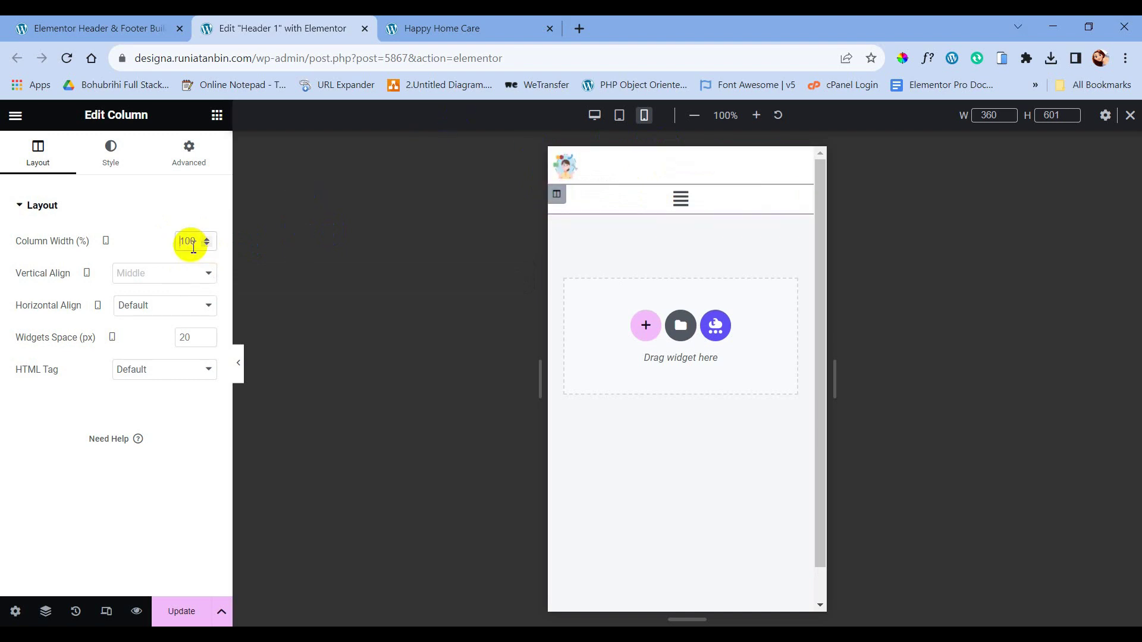
pyautogui.write('5')
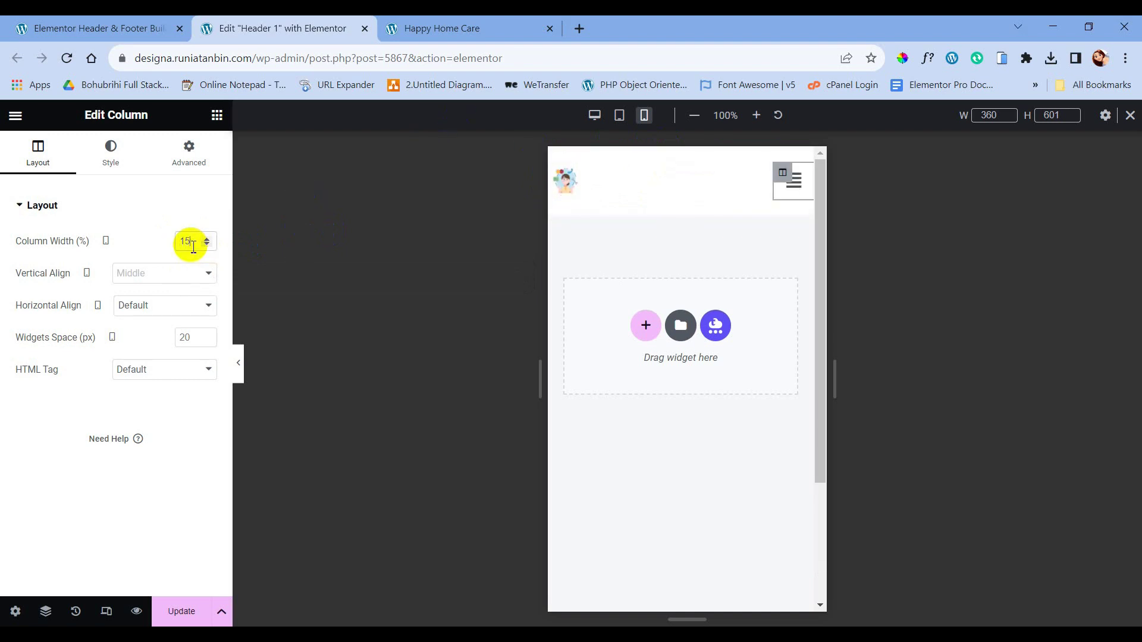
# Preview the mobile header and test the hamburger menu, expanding and collapsing its Services submenu
pyautogui.click(240, 368)
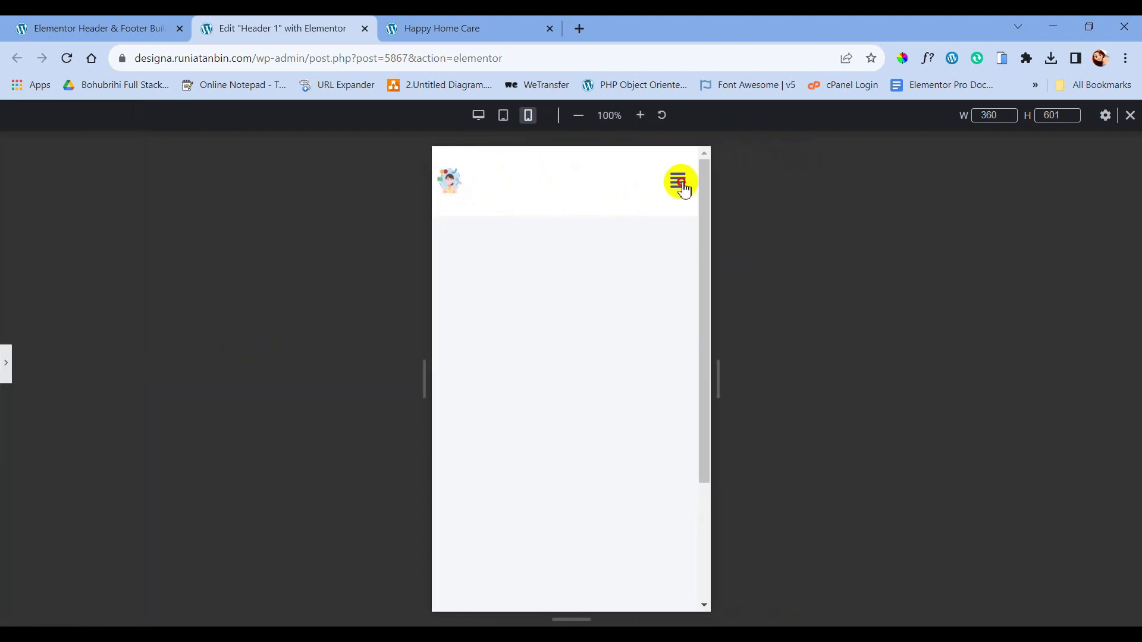
pyautogui.click(680, 181)
pyautogui.click(671, 291)
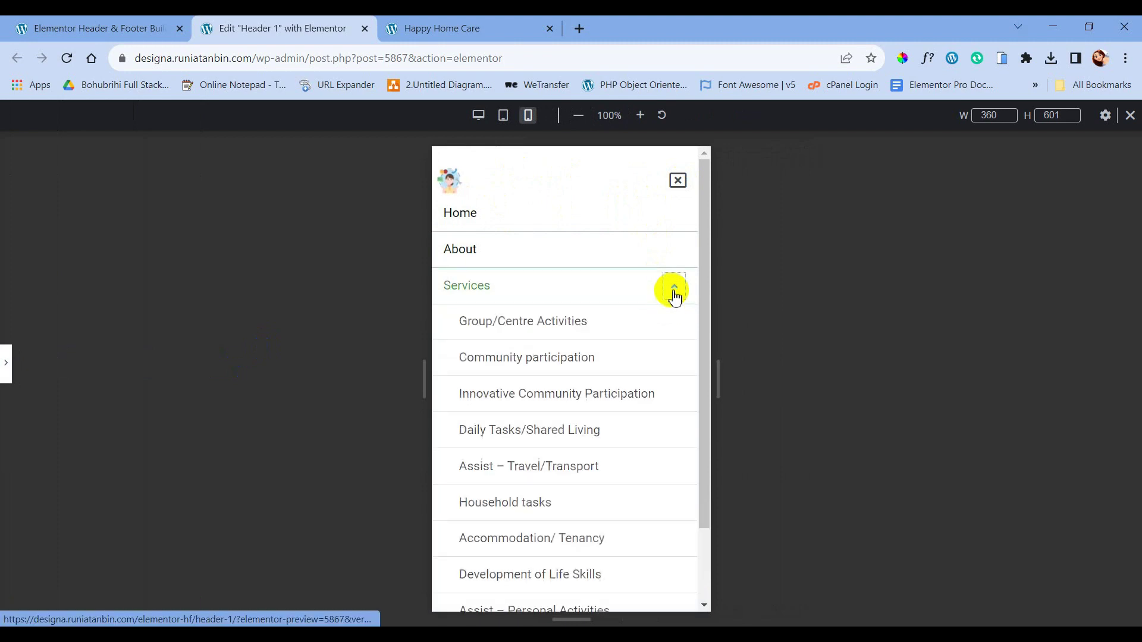
pyautogui.click(671, 292)
pyautogui.click(676, 180)
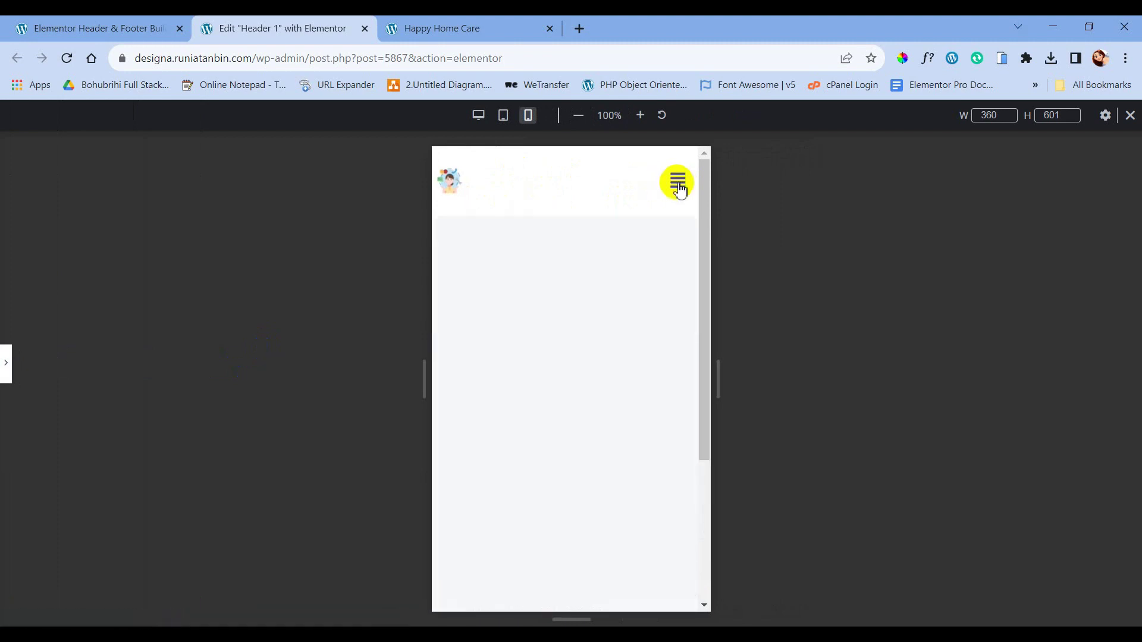
pyautogui.click(6, 364)
# Set the logo image's width to 23% for mobile and open its content settings
pyautogui.click(583, 183)
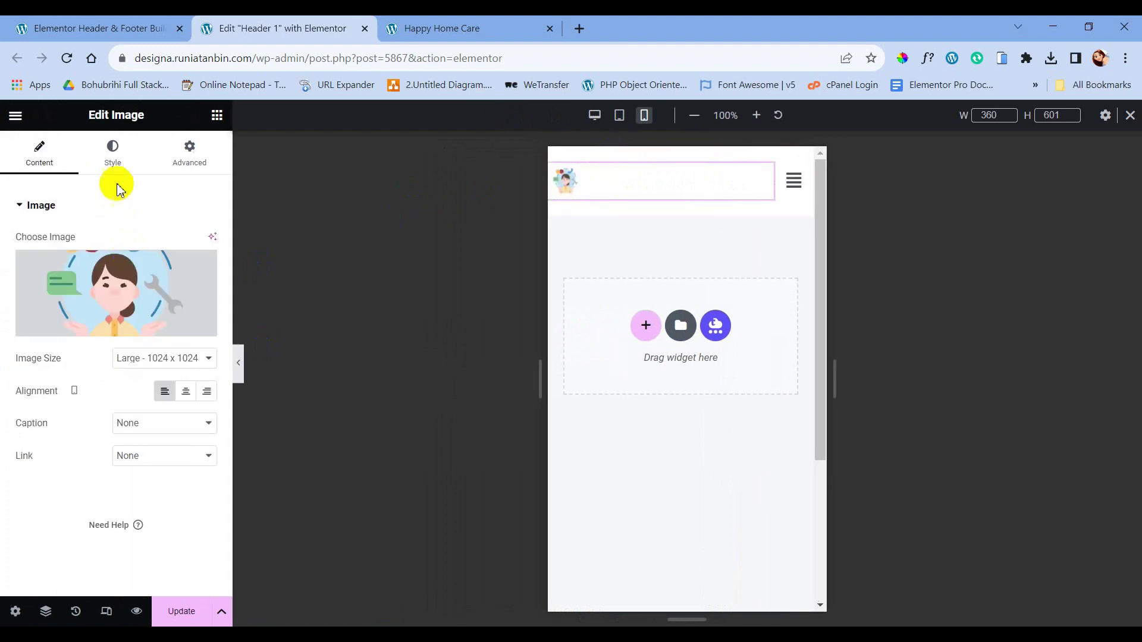
pyautogui.click(112, 156)
pyautogui.moveTo(42, 260); pyautogui.dragTo(48, 260)
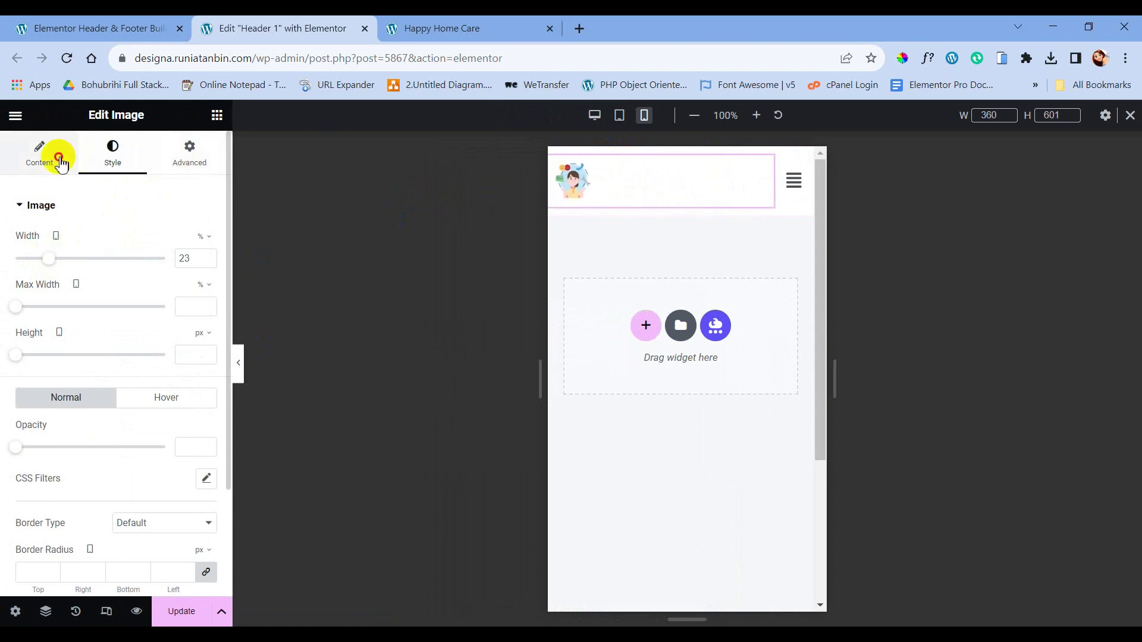
pyautogui.click(40, 155)
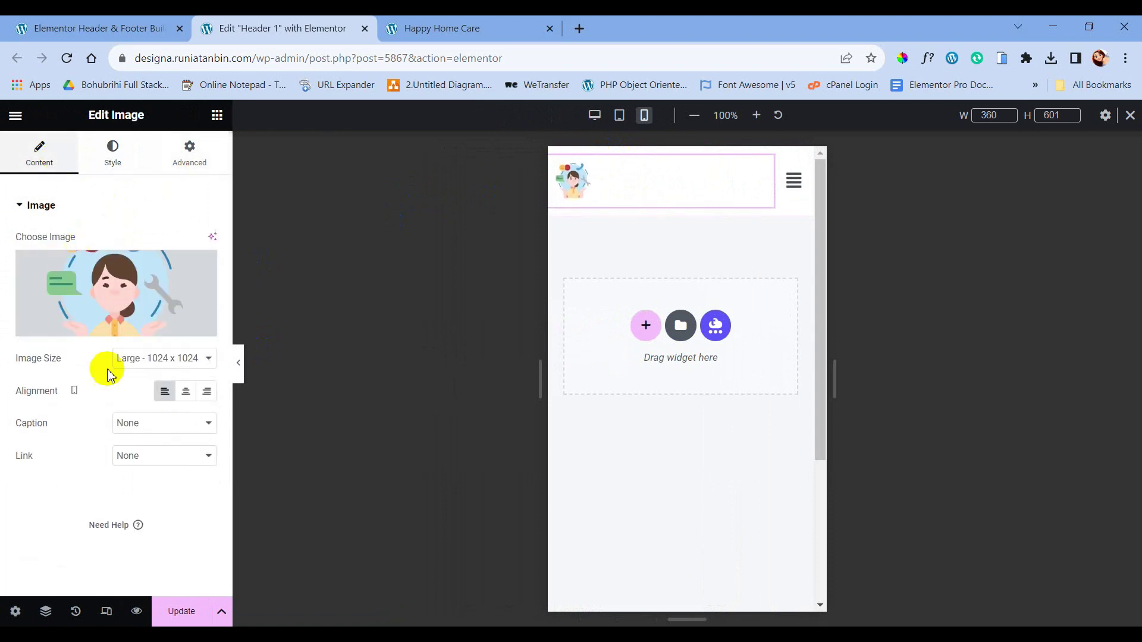
# Keep the mobile logo image left-aligned and set its padding to 8 px on the left and 0 on the other sides
pyautogui.click(187, 392)
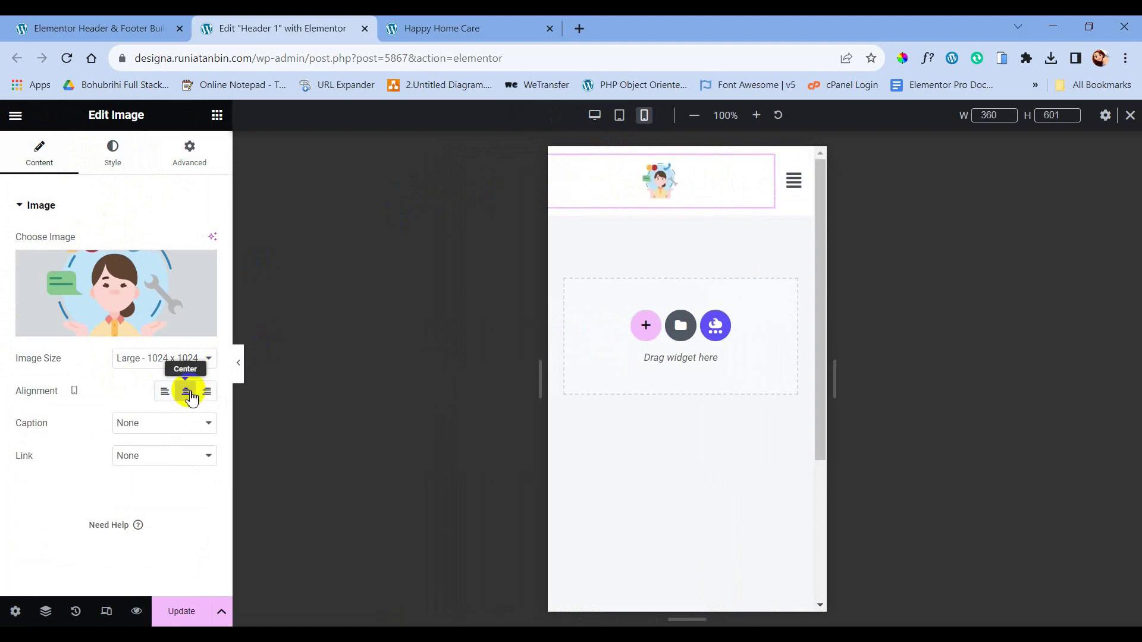
pyautogui.click(165, 392)
pyautogui.click(189, 154)
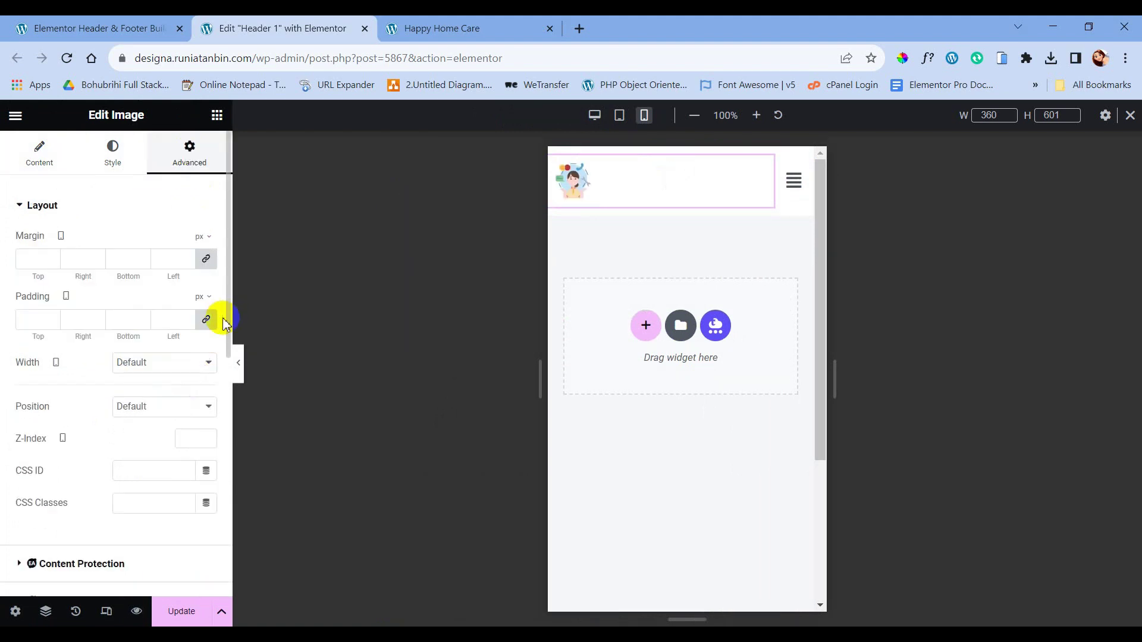
pyautogui.click(207, 322)
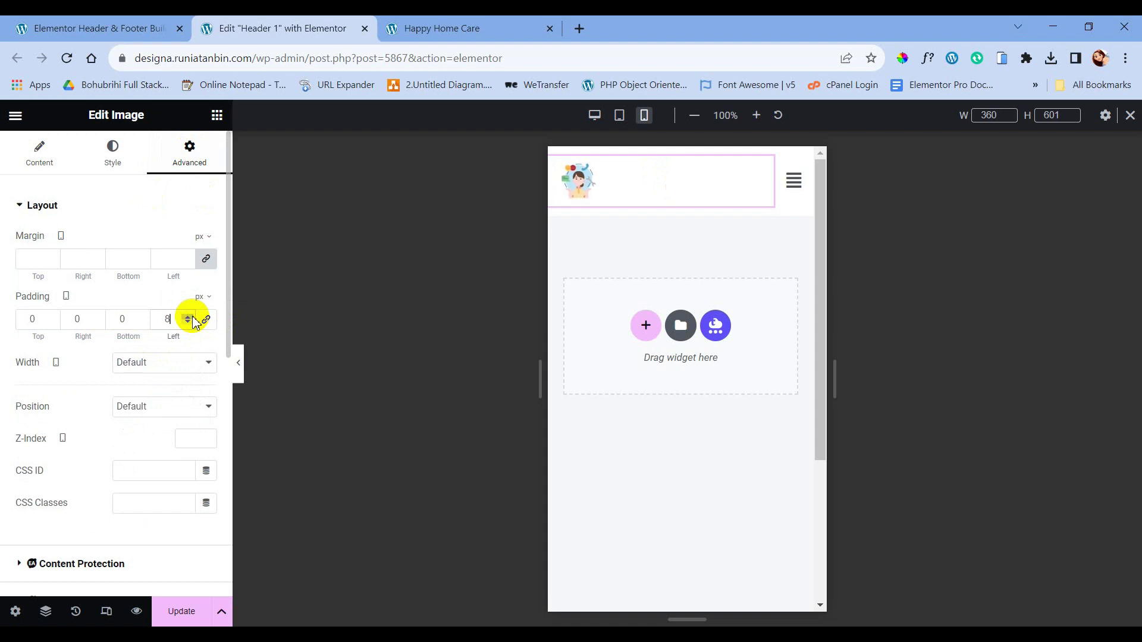
# Preview the full-width header in tablet and desktop views and update the header template
pyautogui.click(238, 363)
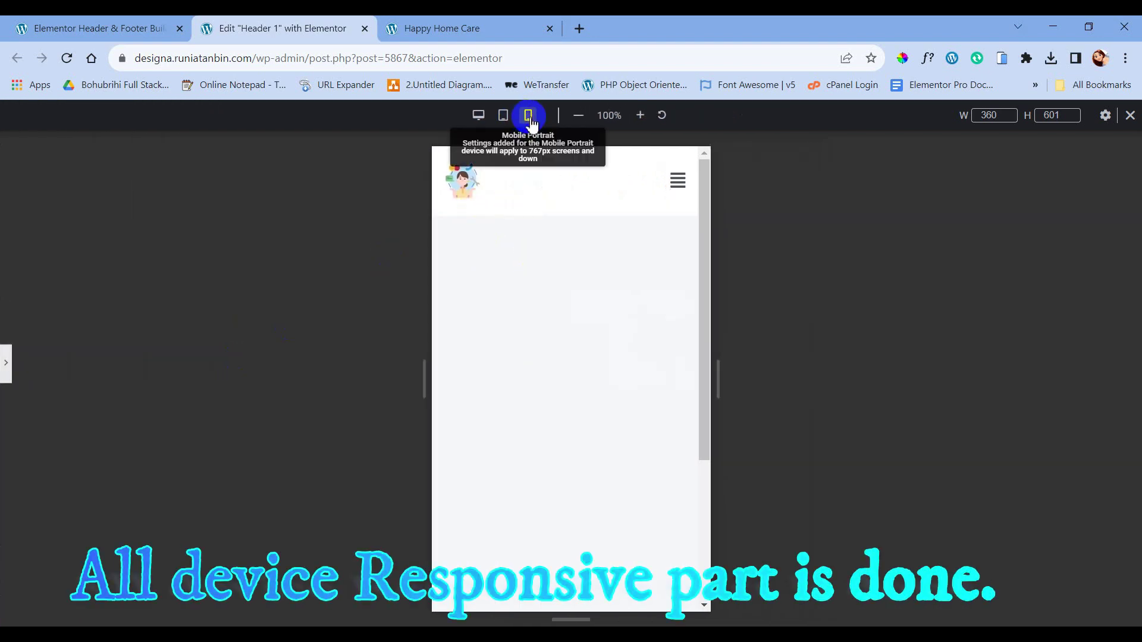
pyautogui.click(504, 116)
pyautogui.click(473, 116)
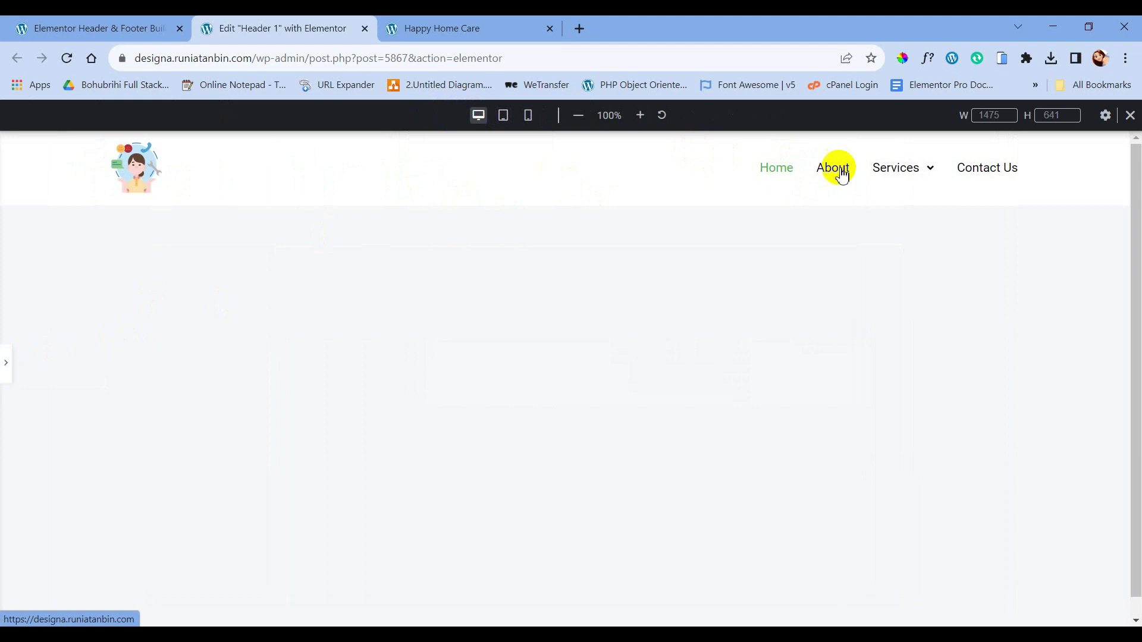
pyautogui.click(5, 369)
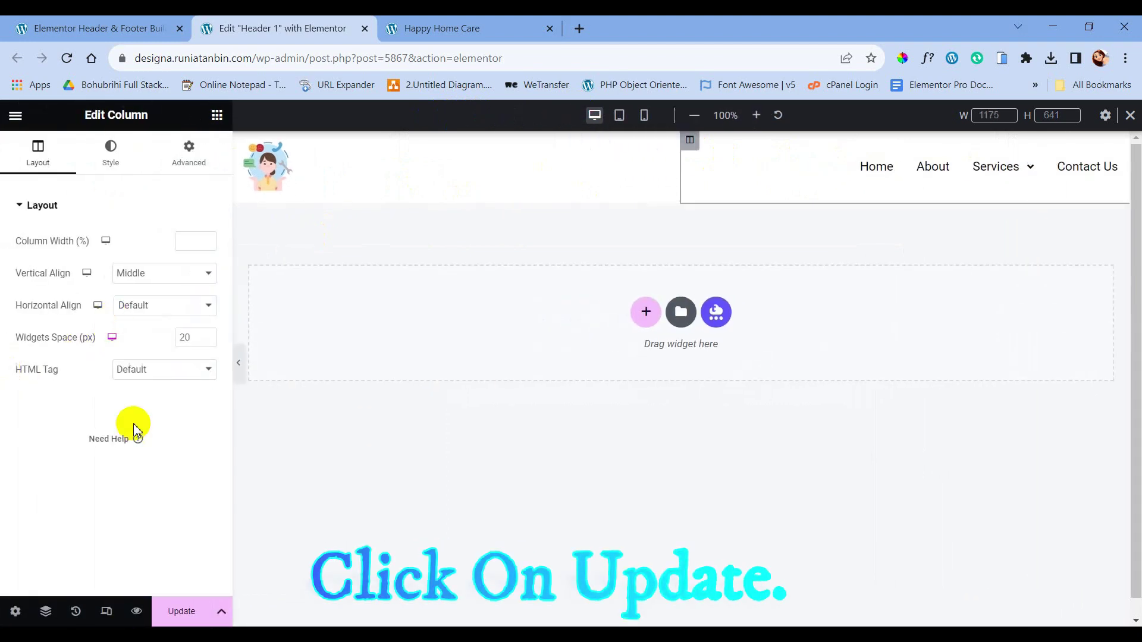
pyautogui.click(190, 602)
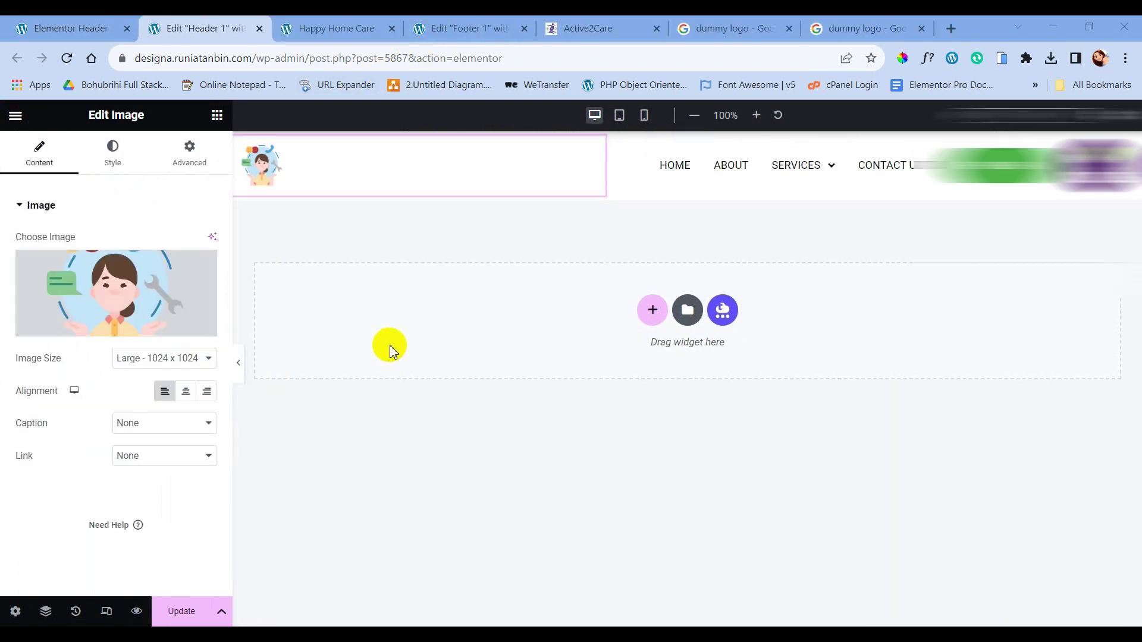
pyautogui.click(299, 179)
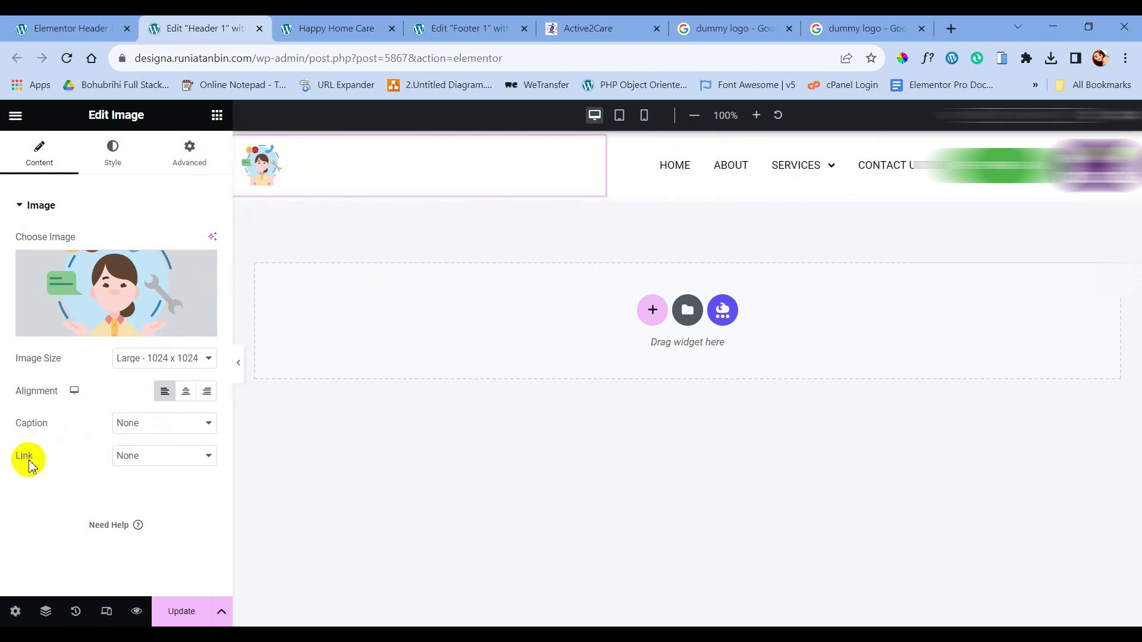
pyautogui.click(122, 457)
pyautogui.click(135, 498)
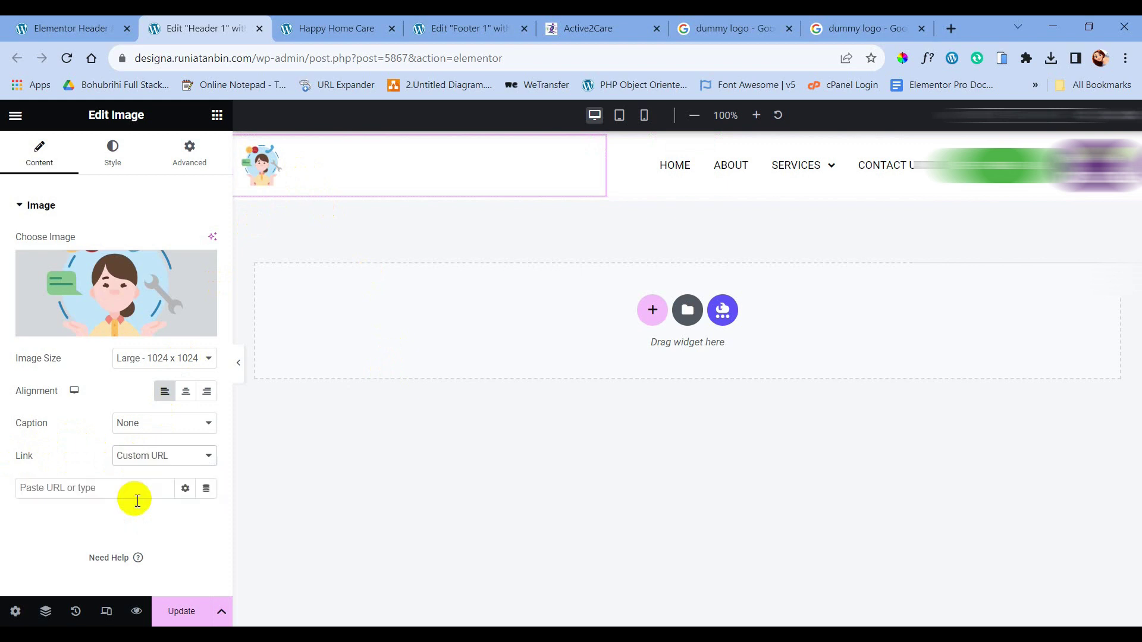
pyautogui.click(306, 26)
pyautogui.click(268, 58)
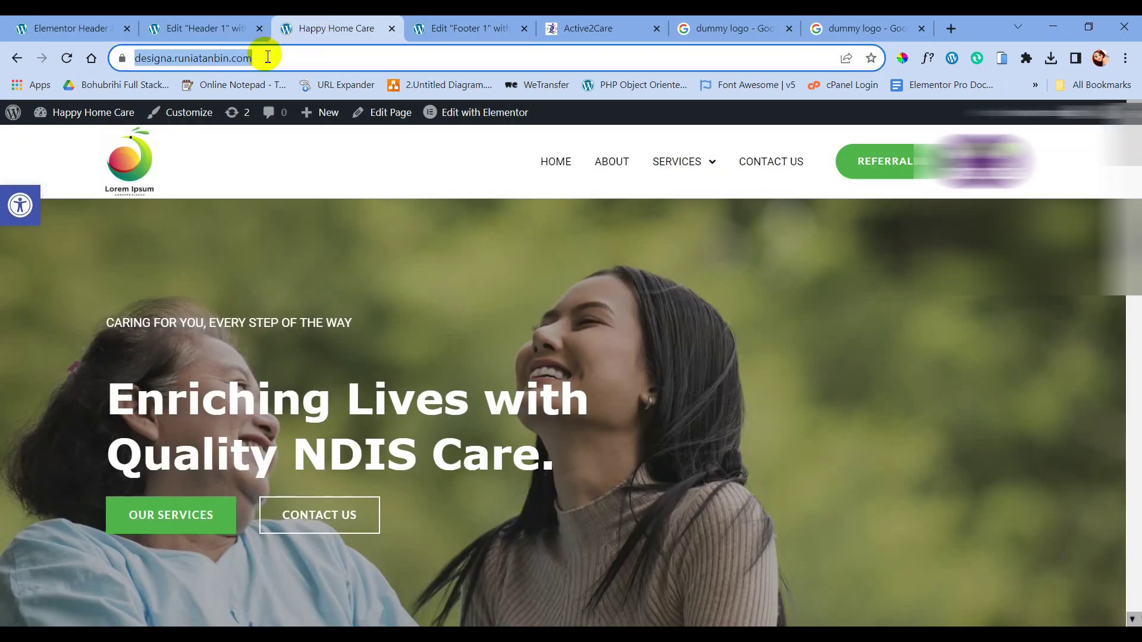
pyautogui.click(230, 22)
pyautogui.click(89, 491)
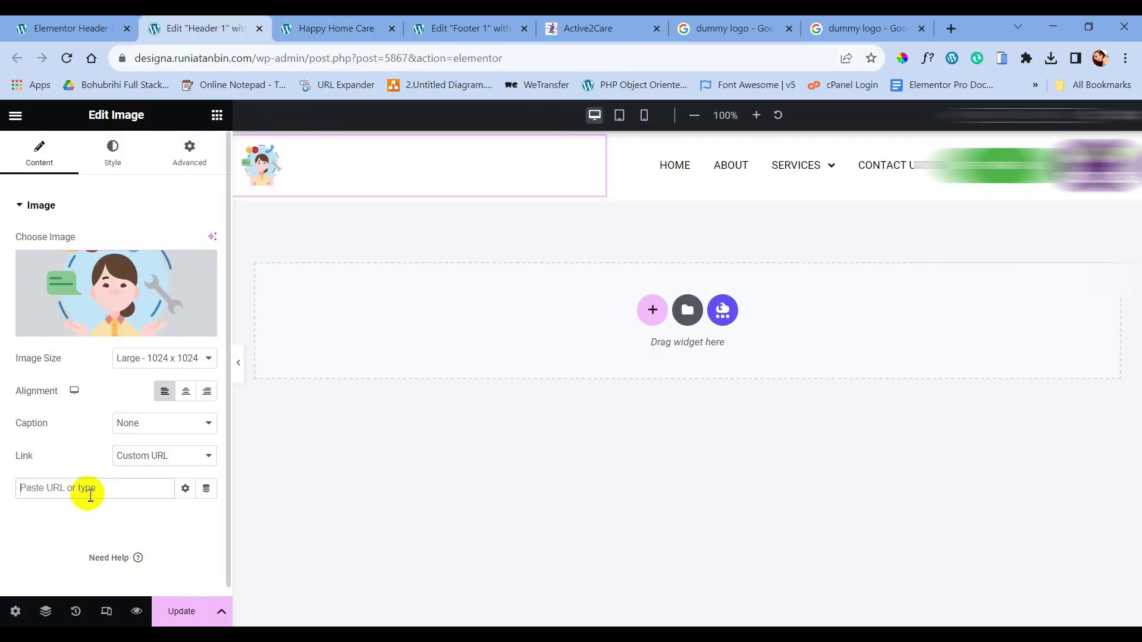
# Replace the header logo with the Lorem Ipsum dummy logo from the media library and update the header
pyautogui.click(114, 286)
pyautogui.scroll(10, 620, 336)
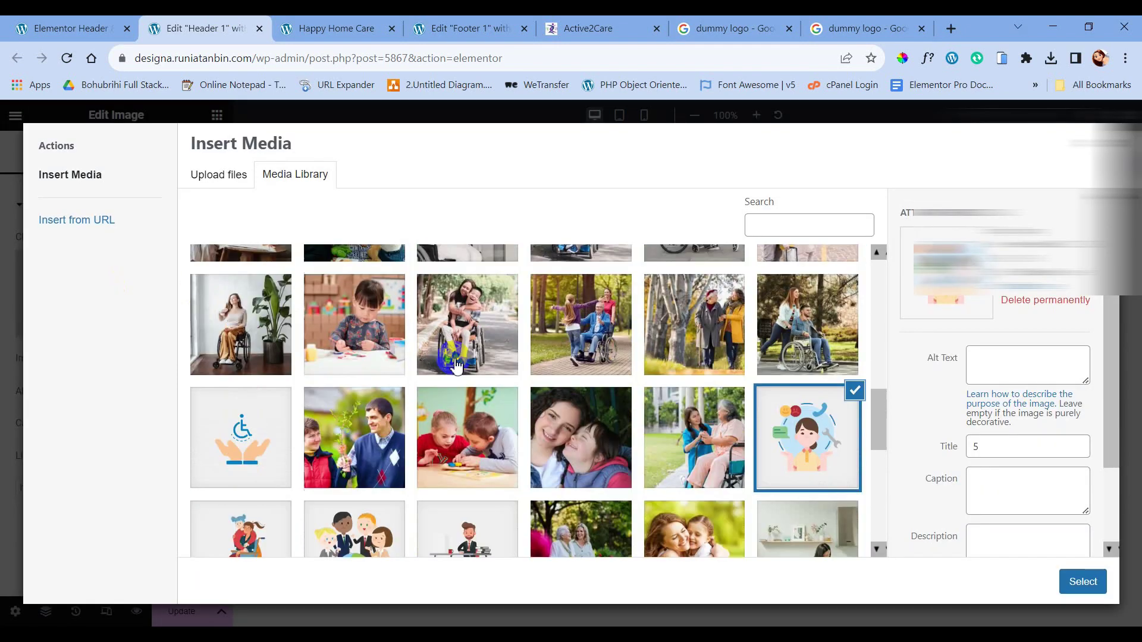
pyautogui.click(241, 300)
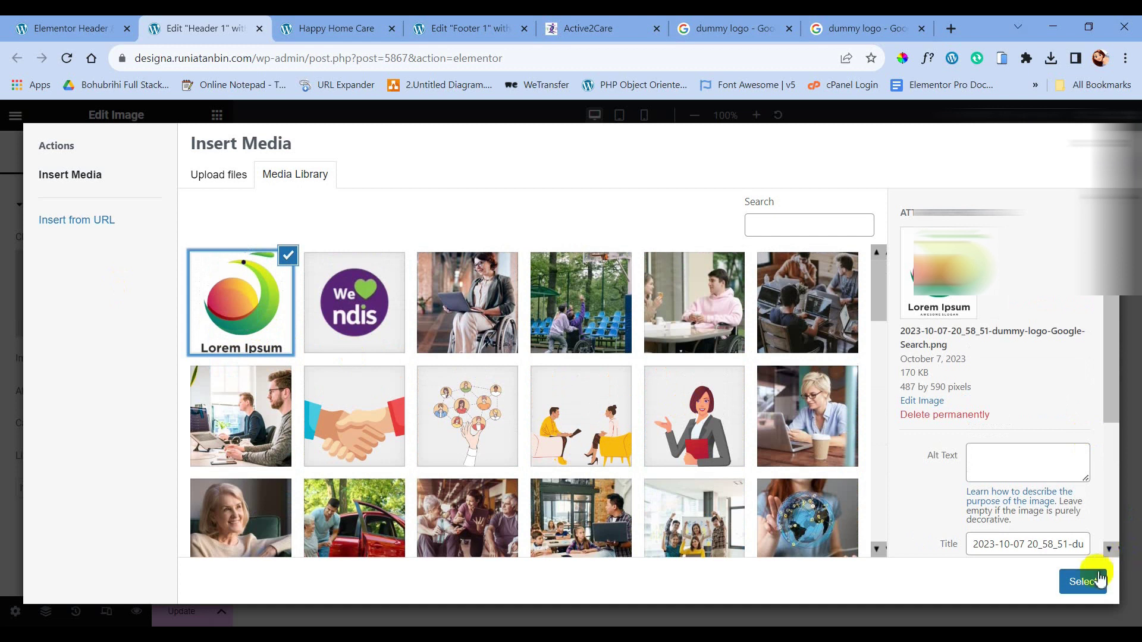
pyautogui.click(1082, 581)
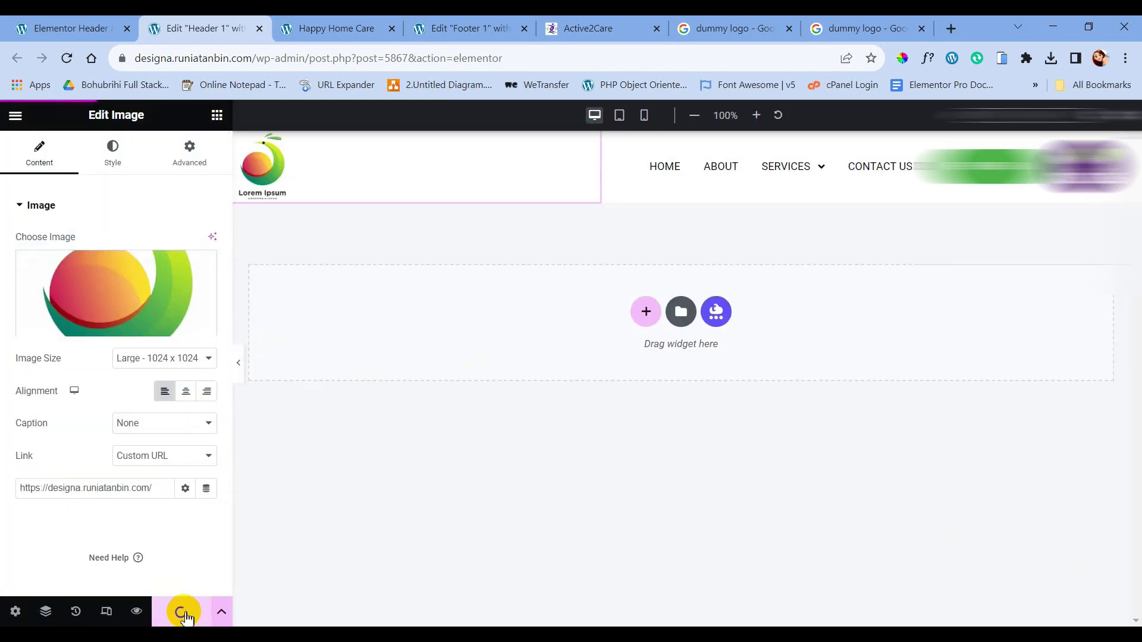
# Reload the live Happy Home Care homepage and test the logo's link in the header
pyautogui.click(67, 121)
pyautogui.click(319, 28)
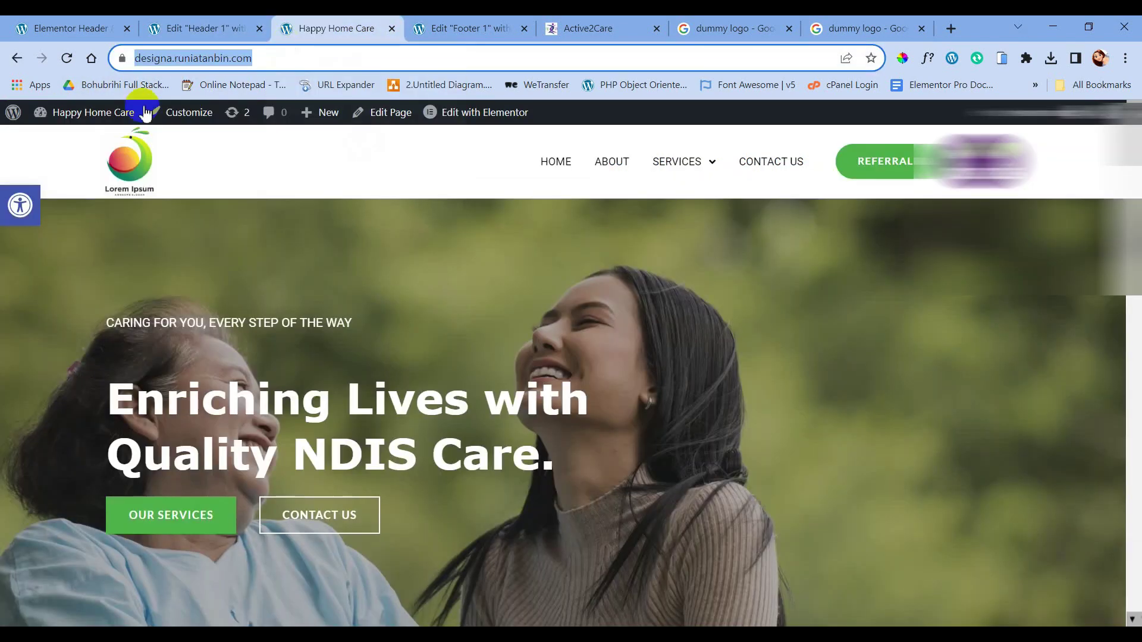
pyautogui.click(66, 59)
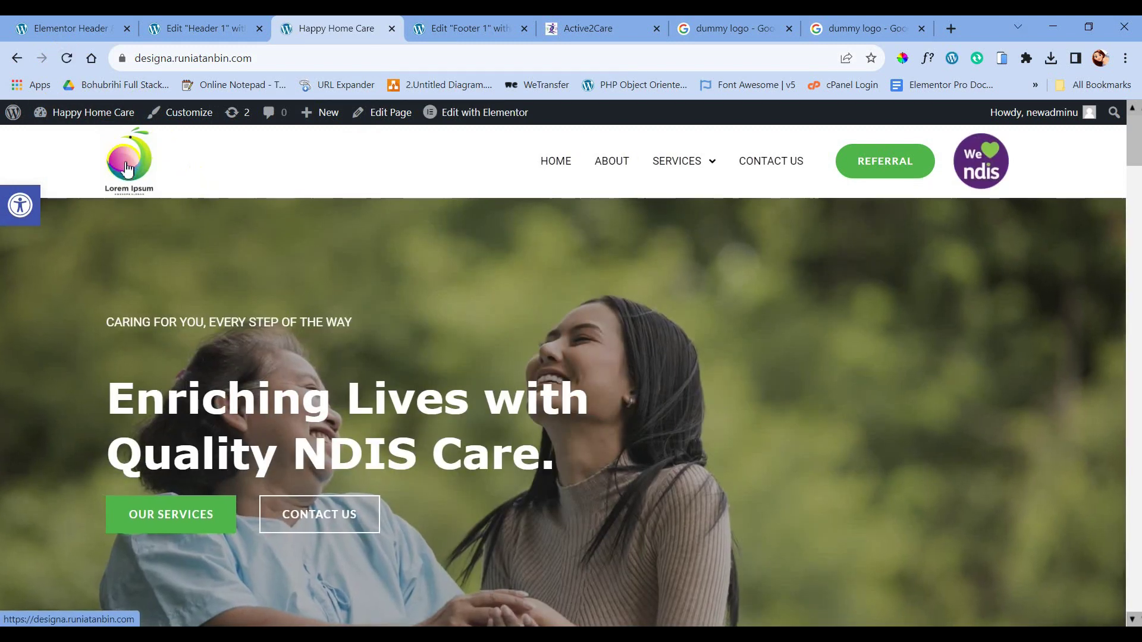
pyautogui.click(135, 169)
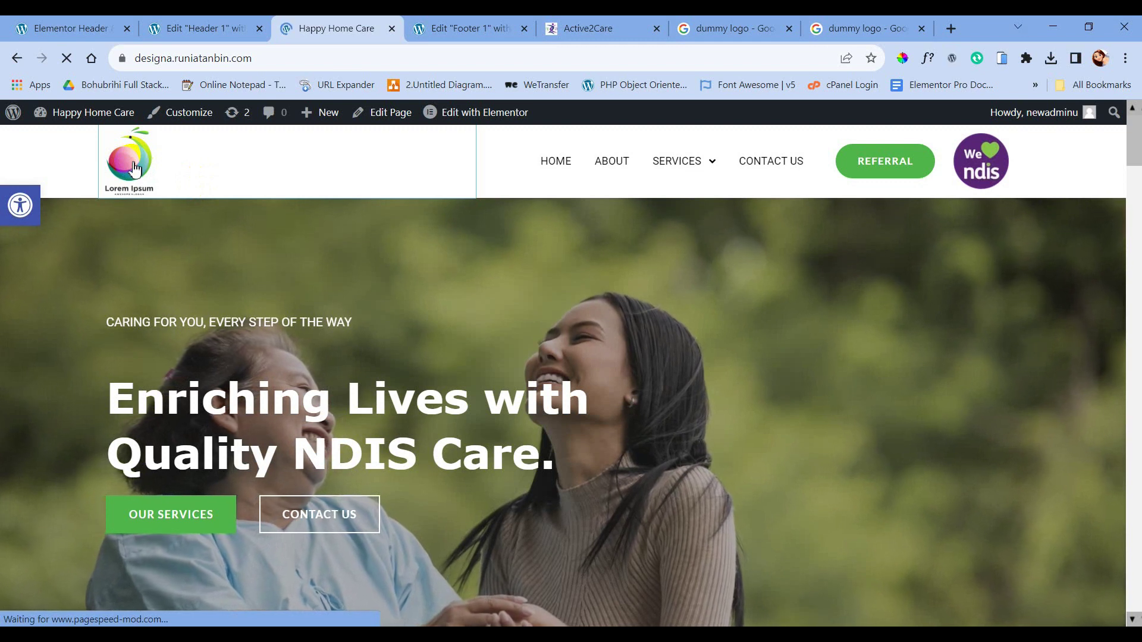